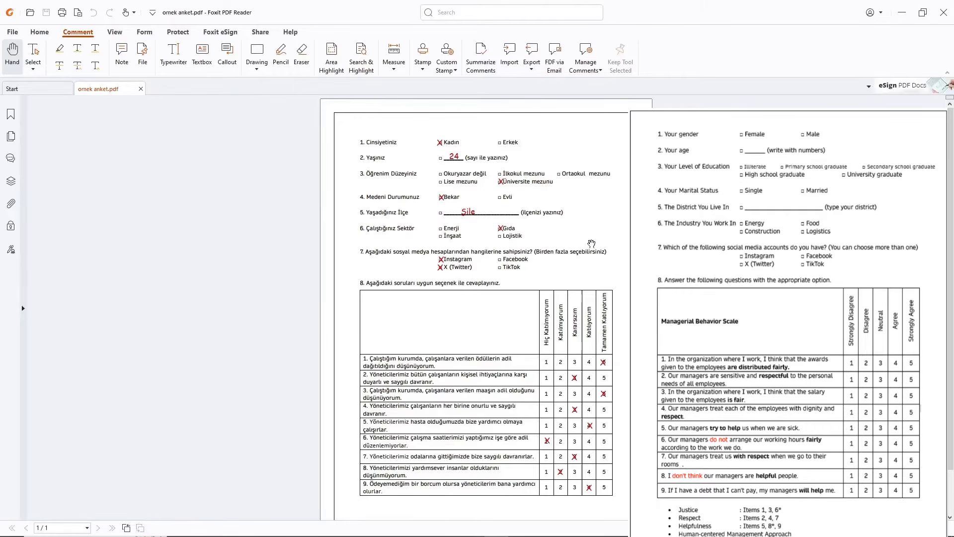
- Number the questionnaire 1 in the upper right corner of the page with the Typewriter tool
{"action": "left_click", "coordinate": [182, 59]}
{"action": "left_click", "coordinate": [614, 125]}
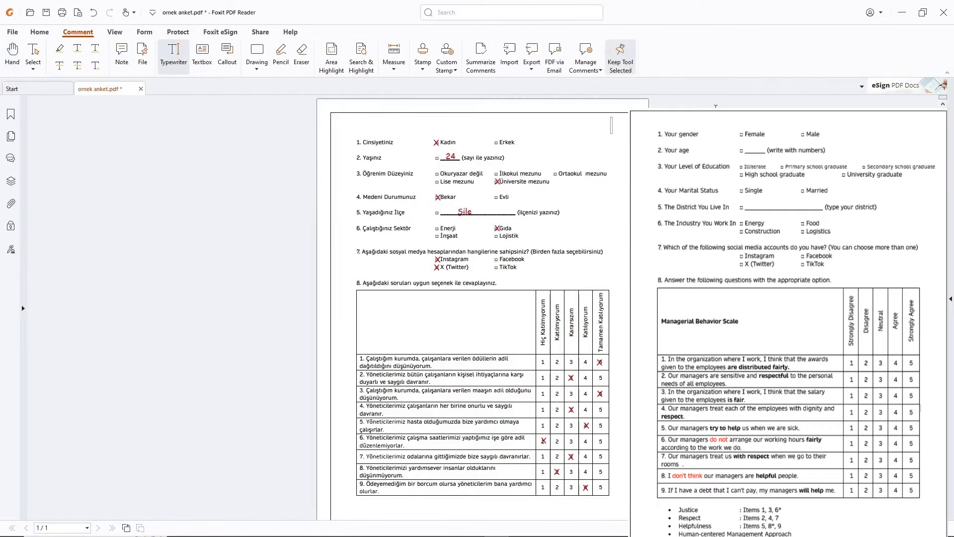
{"action": "type", "text": "1"}
{"action": "left_click", "coordinate": [13, 53]}
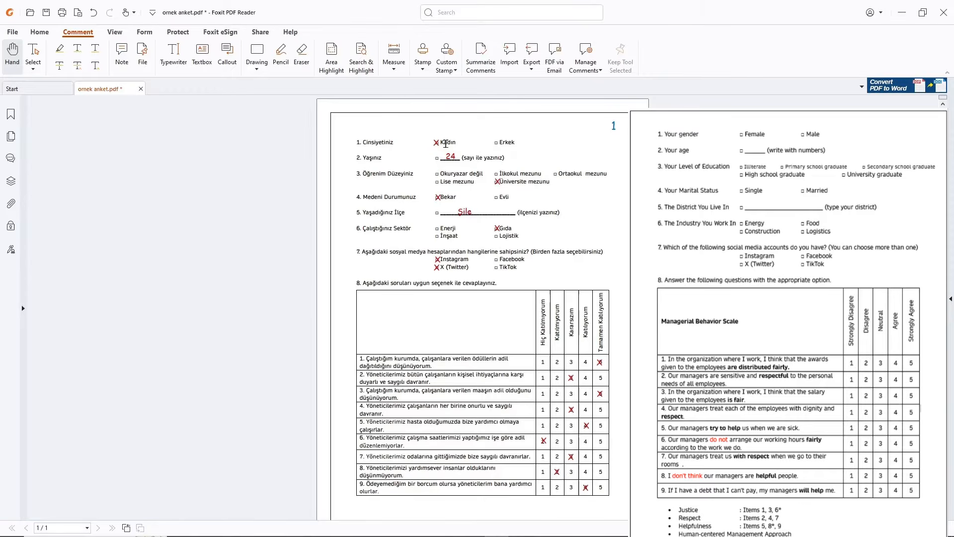
- Add typewriter codes beside the gender options of question 1: 1 for Kadın and 2 for Erkek
{"action": "left_click", "coordinate": [175, 54]}
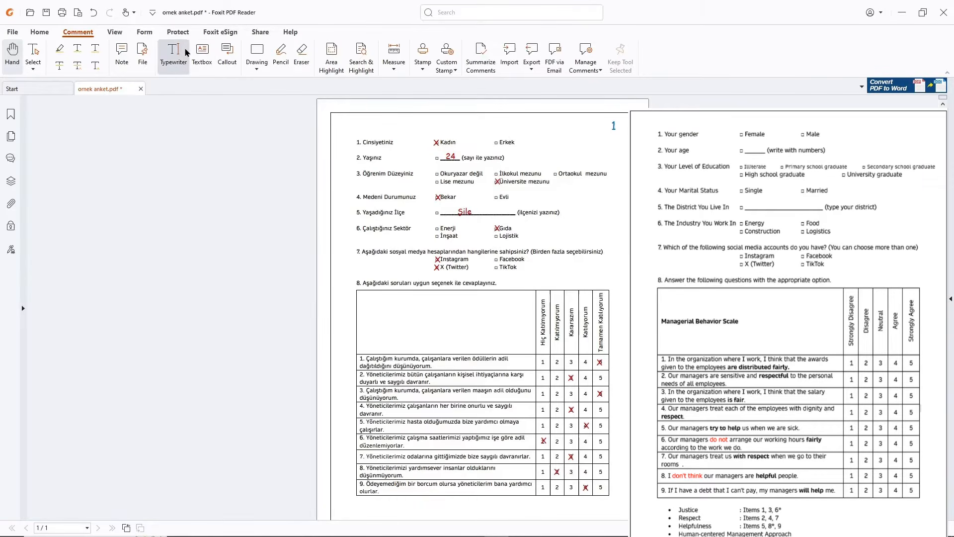
{"action": "left_click", "coordinate": [427, 142]}
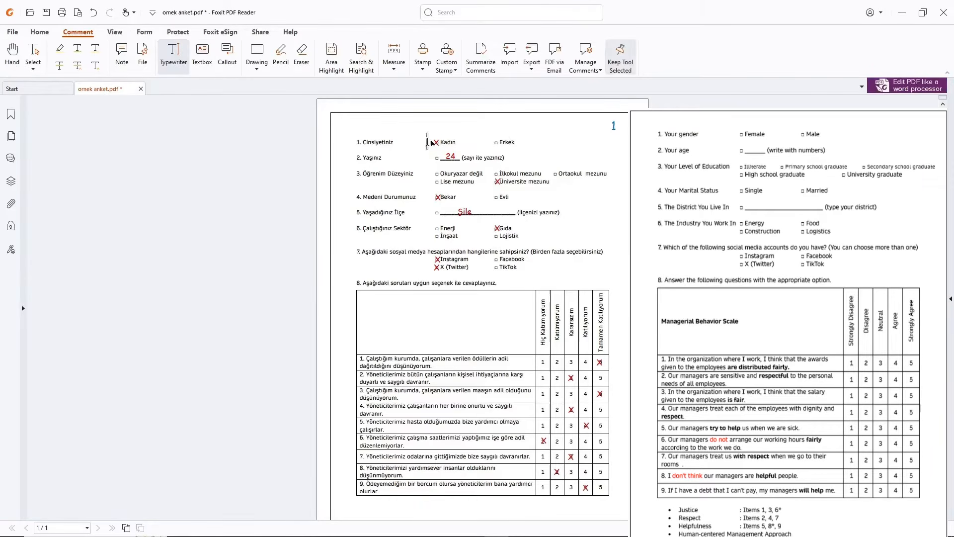
{"action": "type", "text": "1"}
{"action": "left_click", "coordinate": [489, 142]}
{"action": "type", "text": "2"}
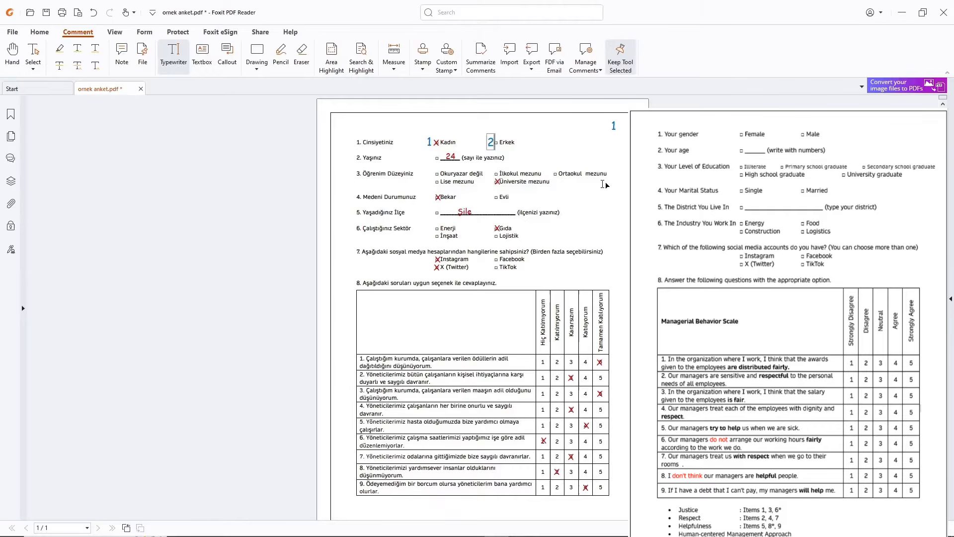
- Code the five education options of question 3 from 1 for Okuryazar değil through 5 for Üniversite mezunu
{"action": "left_click", "coordinate": [429, 174]}
{"action": "type", "text": "1"}
{"action": "left_click", "coordinate": [490, 173]}
{"action": "type", "text": "2"}
{"action": "left_click", "coordinate": [552, 172]}
{"action": "type", "text": "3"}
{"action": "left_click", "coordinate": [430, 178]}
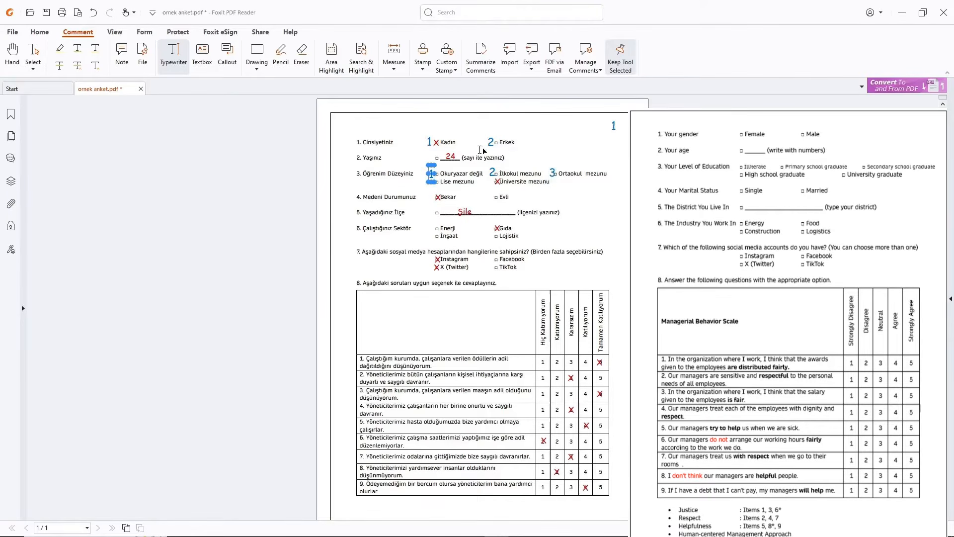
{"action": "left_click", "coordinate": [422, 186]}
{"action": "type", "text": "4"}
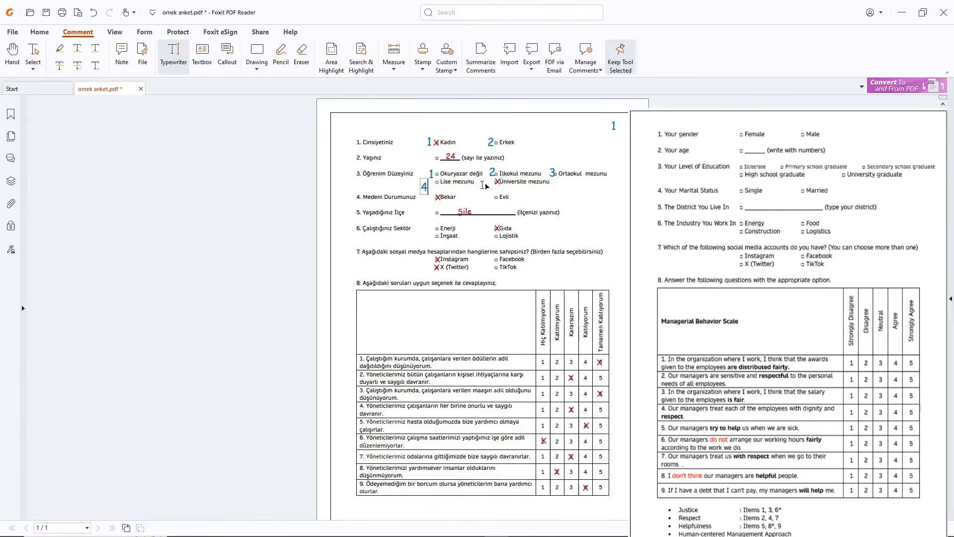
{"action": "left_click", "coordinate": [485, 184]}
{"action": "type", "text": "5"}
- Code the marital status options of question 4 as 1 for Bekar and 2 for Evli
{"action": "left_click", "coordinate": [430, 197]}
{"action": "type", "text": "1"}
{"action": "left_click", "coordinate": [487, 197]}
{"action": "type", "text": "2"}
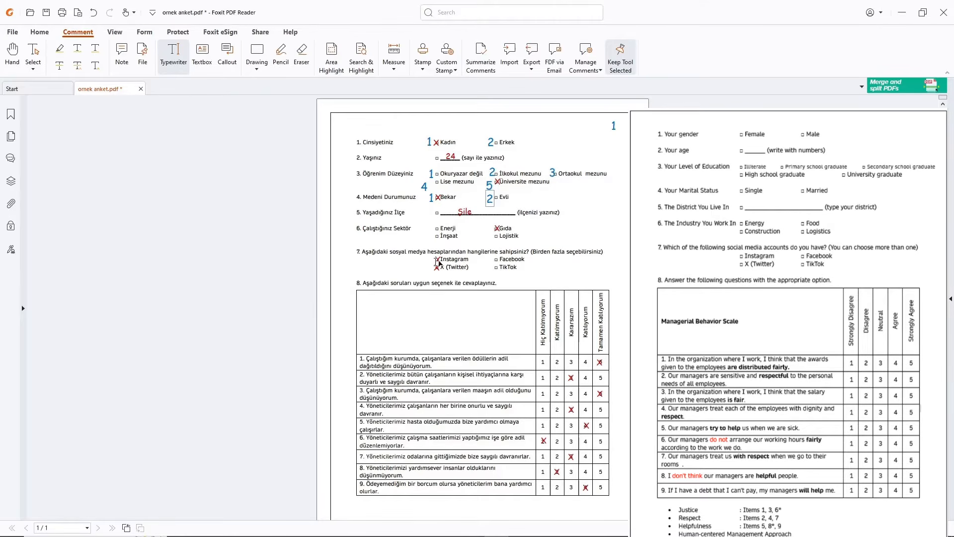
- Code the sector options of question 6 as 1 for Enerji, 2 for Gıda, 3 for İnşaat and 4 for Lojistik
{"action": "left_click", "coordinate": [429, 228]}
{"action": "type", "text": "1"}
{"action": "left_click", "coordinate": [483, 228]}
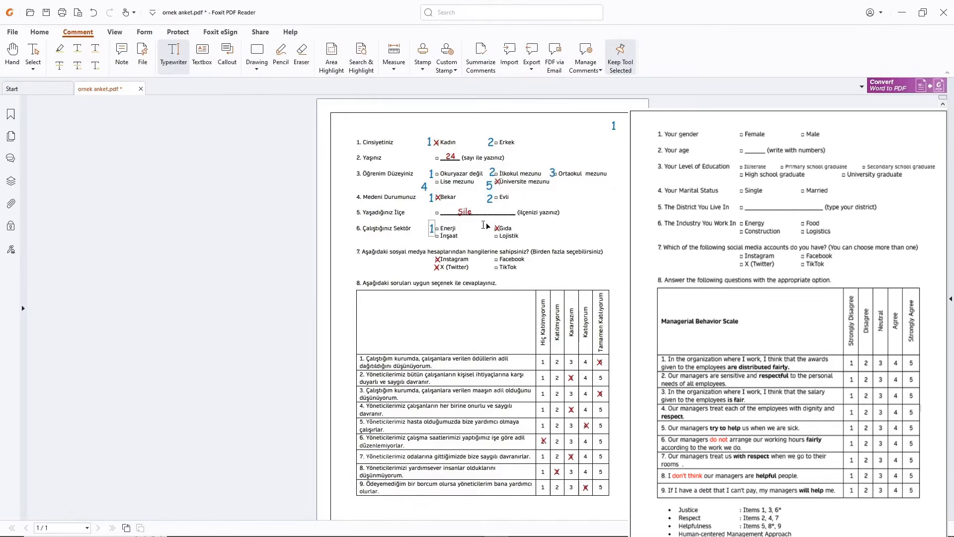
{"action": "type", "text": "2"}
{"action": "left_click", "coordinate": [429, 244]}
{"action": "type", "text": "3"}
{"action": "left_click", "coordinate": [483, 236]}
{"action": "type", "text": "4"}
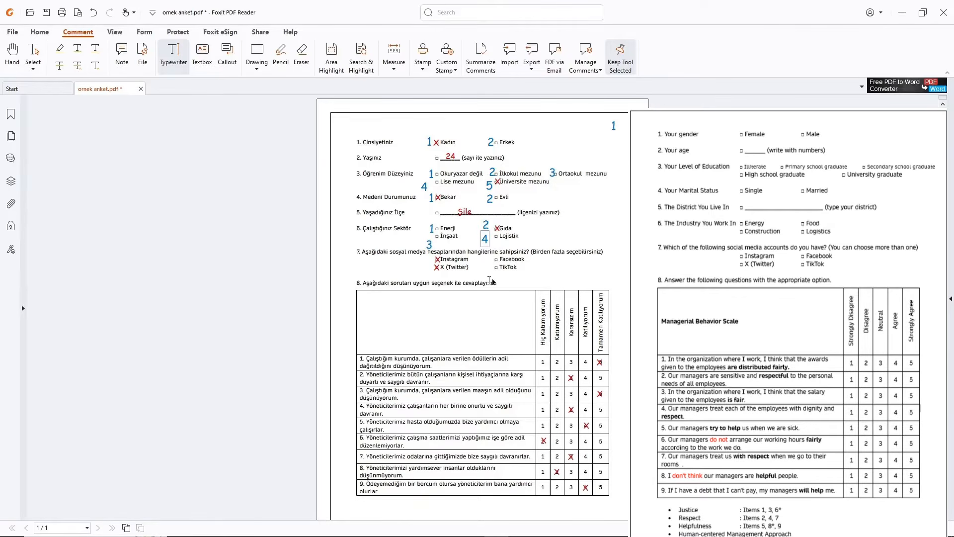
- Write the code 1 beside each marked social media account in question 7, Instagram and X (Twitter)
{"action": "left_click", "coordinate": [429, 261]}
{"action": "type", "text": "1"}
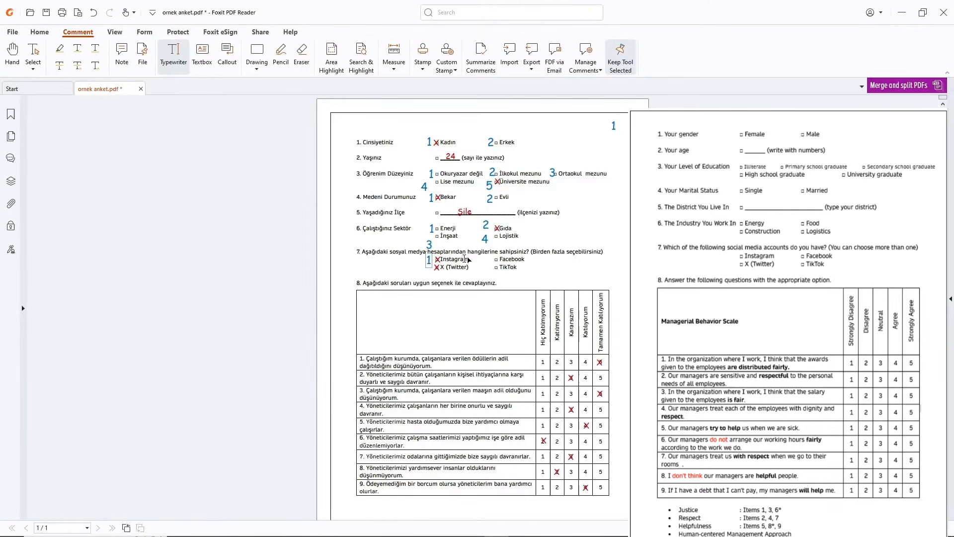
{"action": "left_click", "coordinate": [429, 273]}
{"action": "type", "text": "1"}
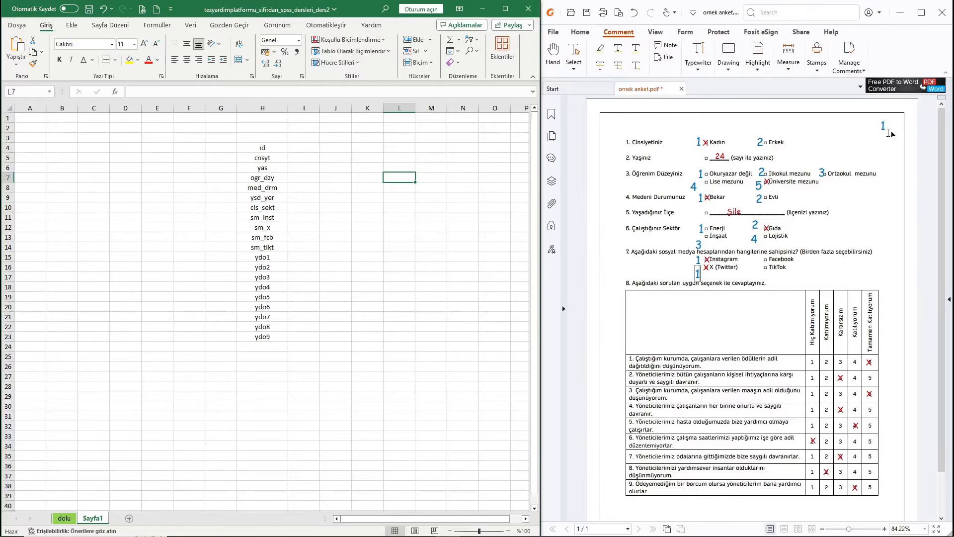
- Switch to Excel and compare the variable names in column H, from id to ydo9, with the survey questions
{"action": "left_click", "coordinate": [271, 147]}
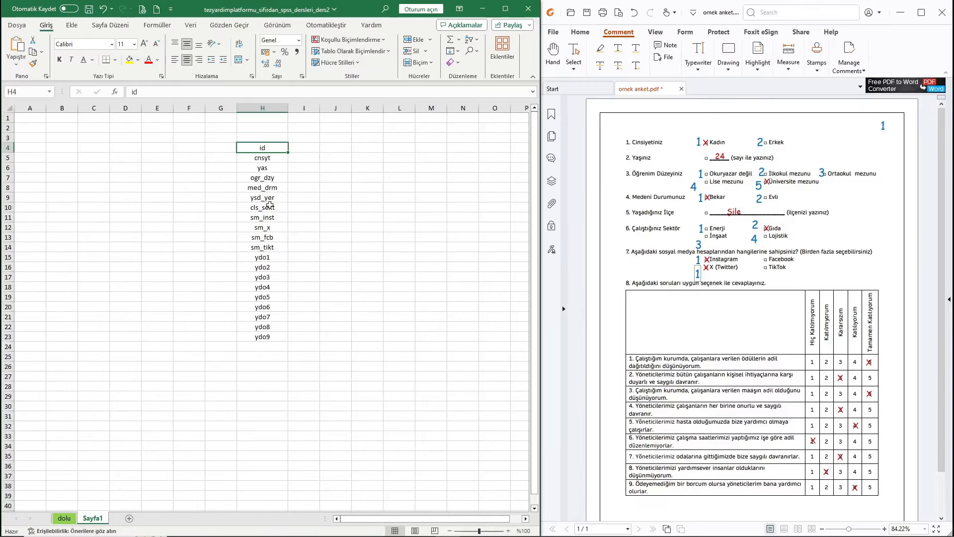
{"action": "left_click", "coordinate": [273, 178]}
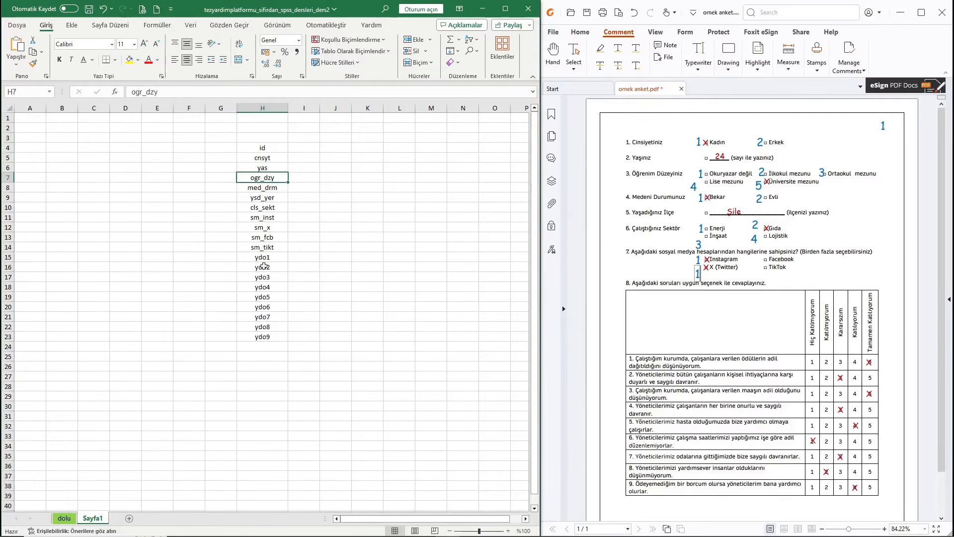
{"action": "left_click_drag", "start_coordinate": [263, 257], "coordinate": [267, 338]}
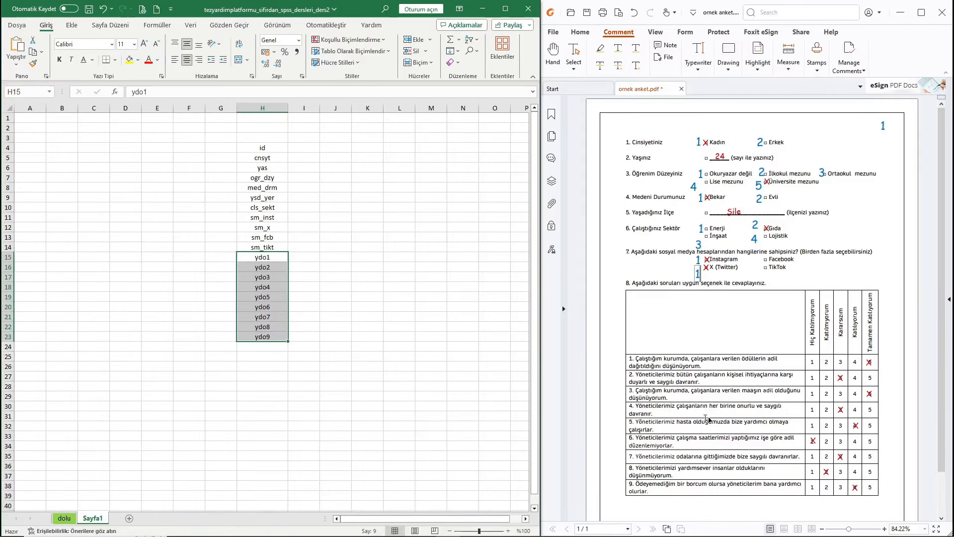
{"action": "key", "text": "ctrl+v"}
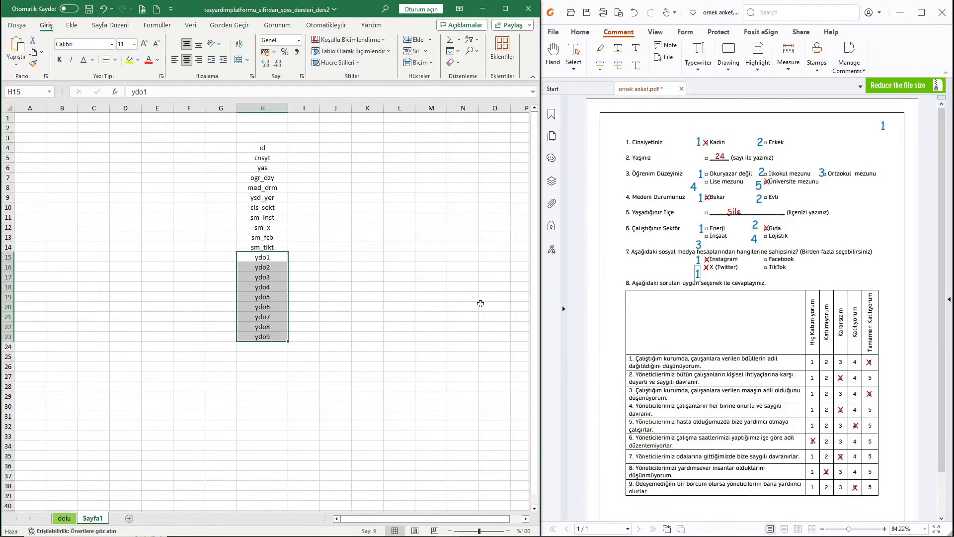
{"action": "left_click_drag", "start_coordinate": [262, 147], "coordinate": [262, 336]}
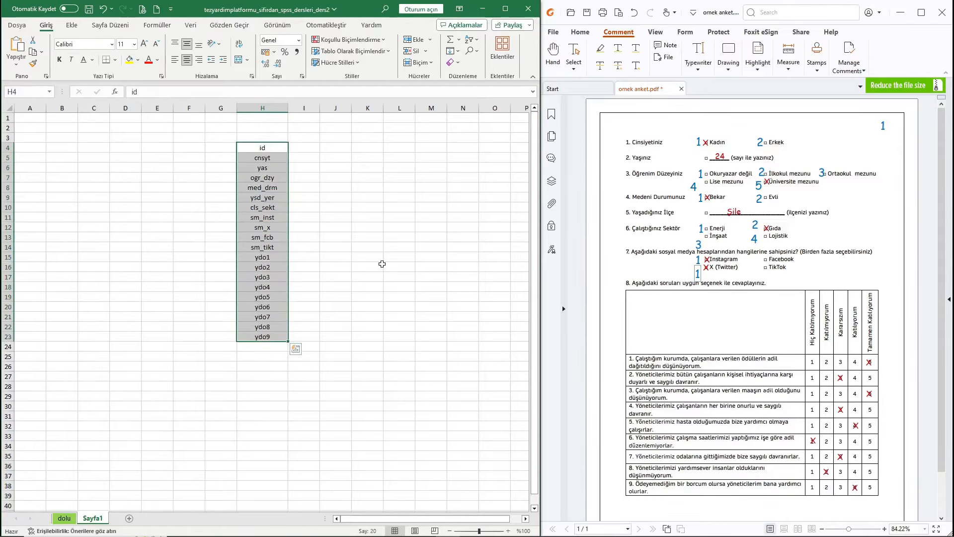
{"action": "left_click", "coordinate": [368, 300]}
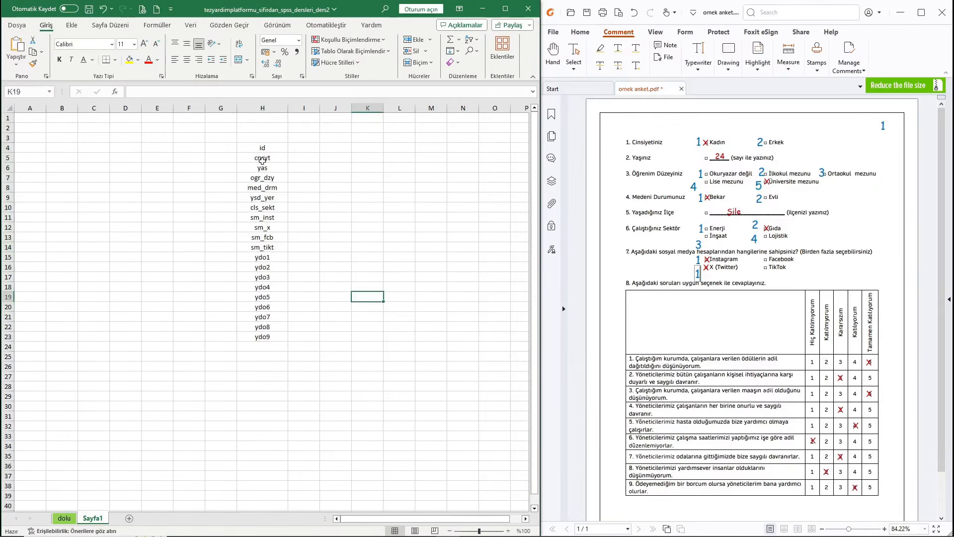
- Copy the variable names in H4:H23 and paste them transposed into row 1, starting at cell A1
{"action": "mouse_move", "coordinate": [262, 149]}
{"action": "left_mouse_down"}
{"action": "mouse_move", "coordinate": [272, 337]}
{"action": "mouse_move", "coordinate": [264, 148]}
{"action": "left_mouse_up"}
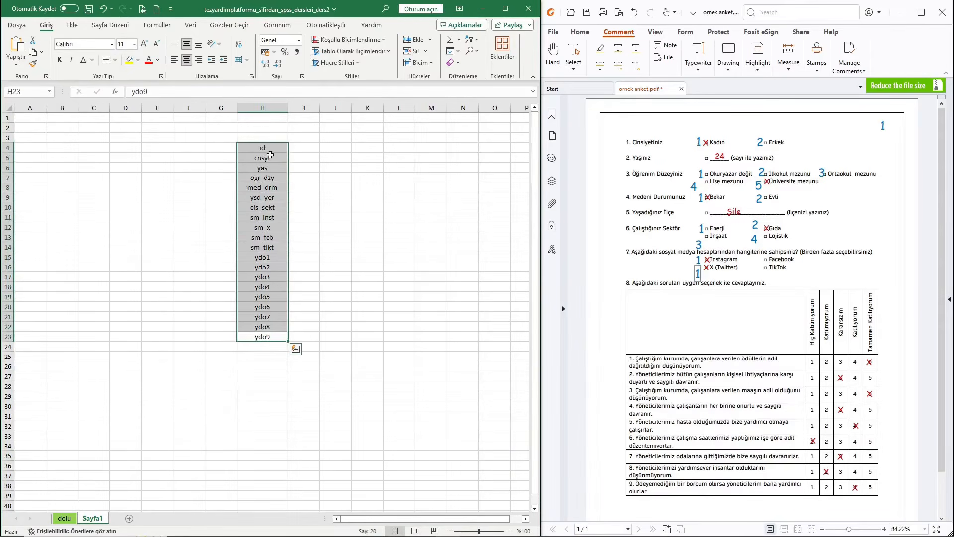
{"action": "right_click", "coordinate": [275, 150]}
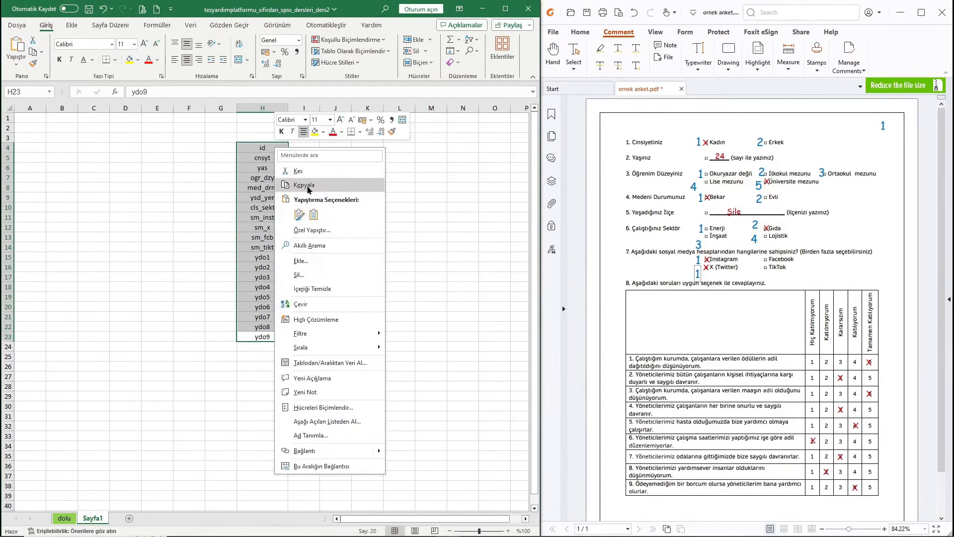
{"action": "left_click", "coordinate": [302, 184]}
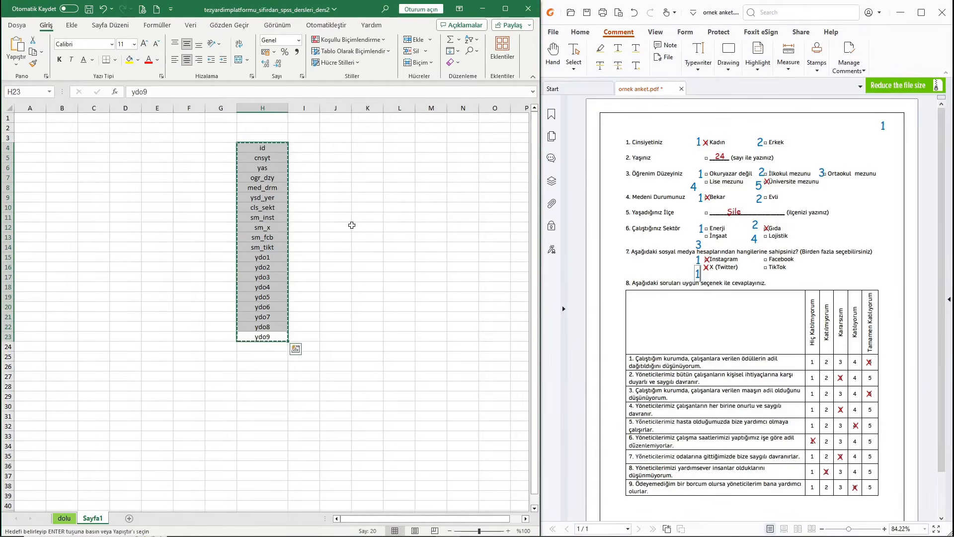
{"action": "left_click", "coordinate": [25, 117]}
{"action": "right_click", "coordinate": [24, 117]}
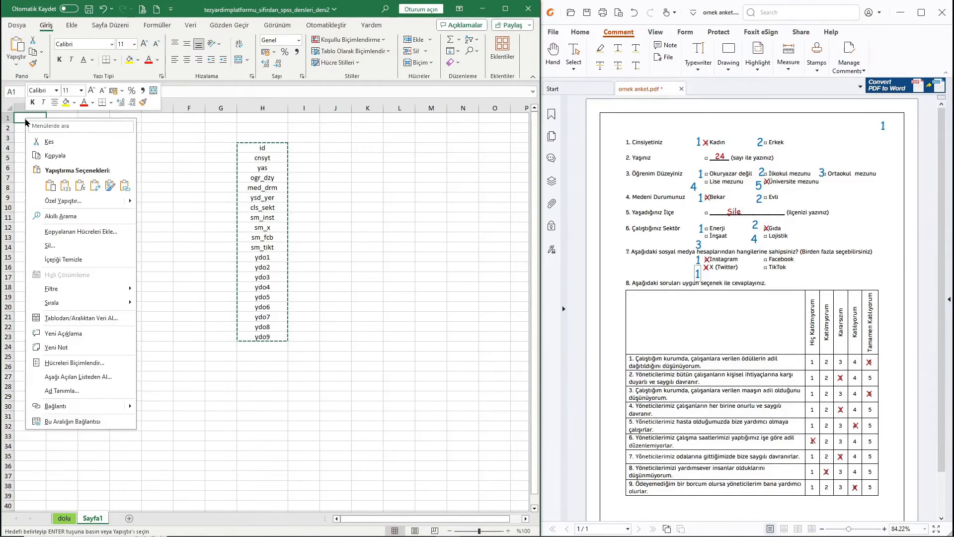
{"action": "left_click", "coordinate": [95, 186]}
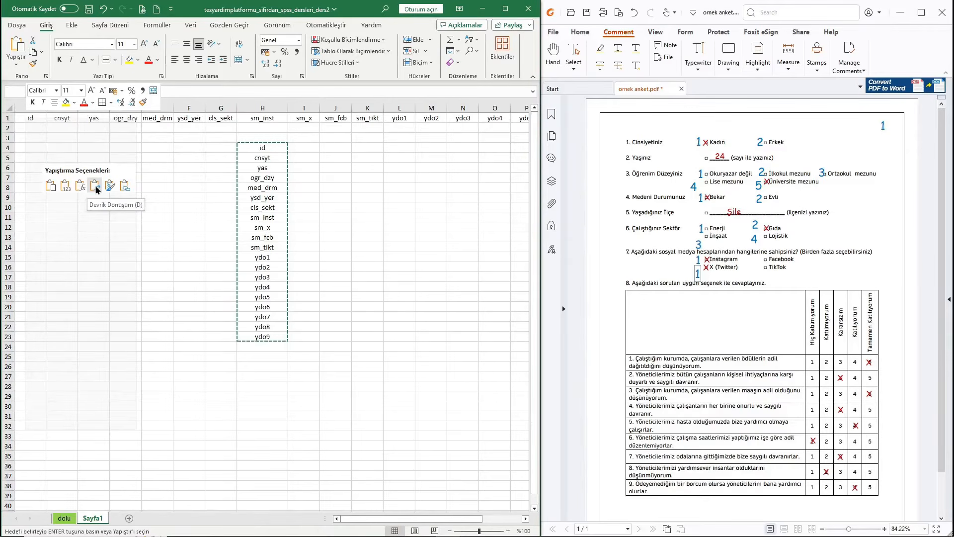
{"action": "left_click", "coordinate": [95, 187]}
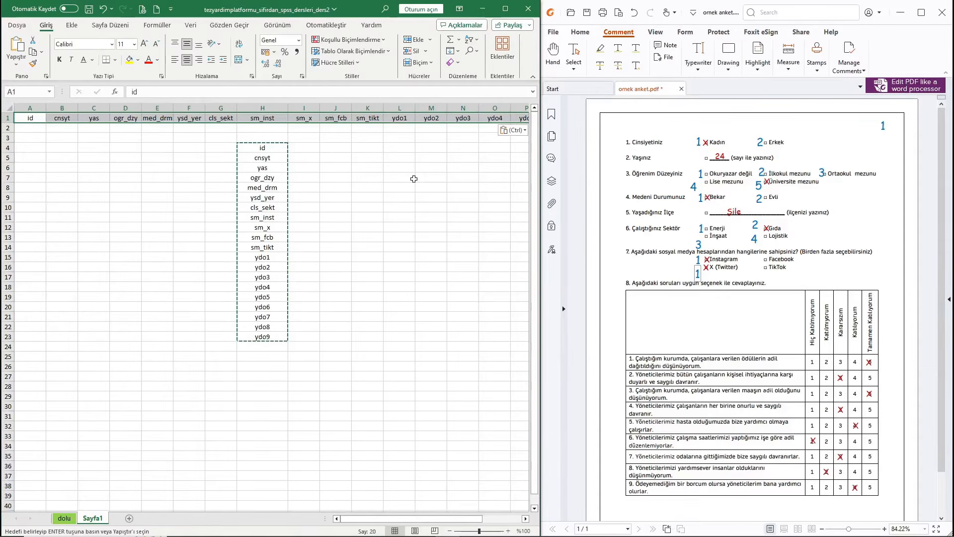
- Clear the original vertical list of variable names from H4:H23
{"action": "left_click", "coordinate": [379, 194]}
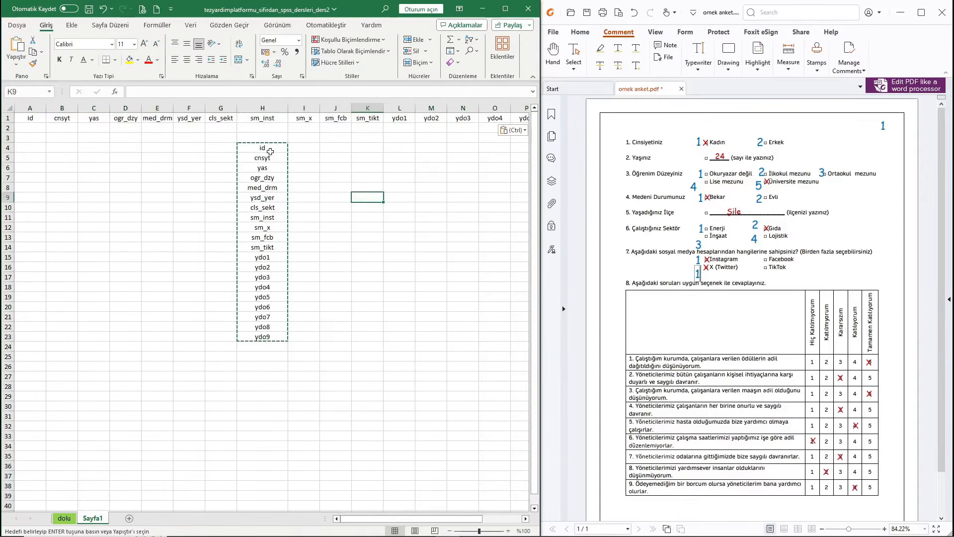
{"action": "left_click_drag", "start_coordinate": [262, 147], "coordinate": [262, 340]}
{"action": "key", "text": "Delete"}
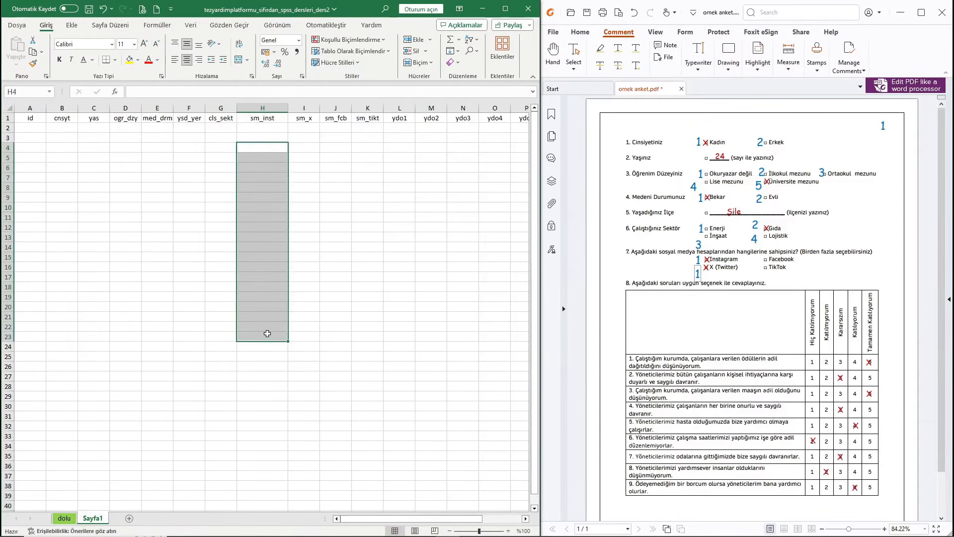
{"action": "left_click", "coordinate": [102, 187]}
- Autofit the width of all the sheet's columns to their contents
{"action": "left_click", "coordinate": [9, 108]}
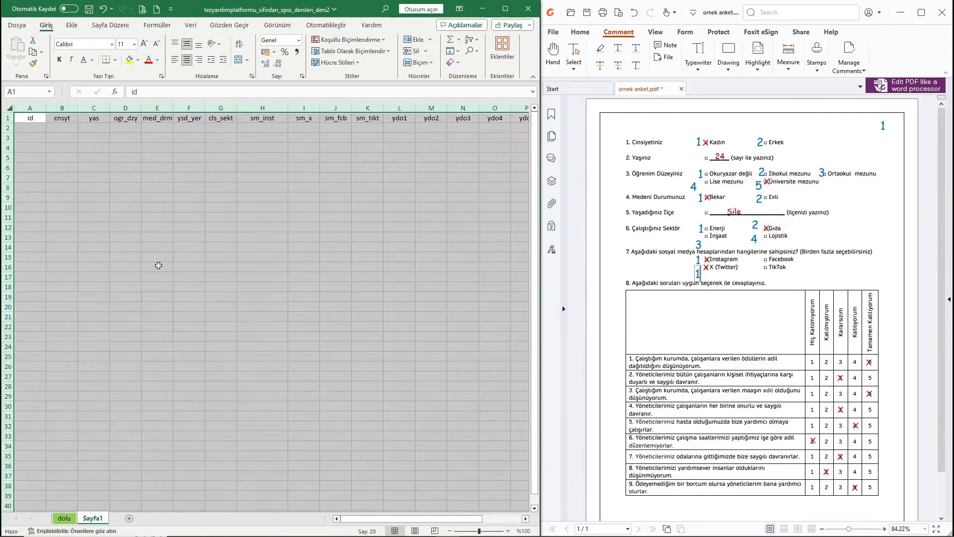
{"action": "double_click", "coordinate": [45, 109]}
{"action": "left_click", "coordinate": [240, 157]}
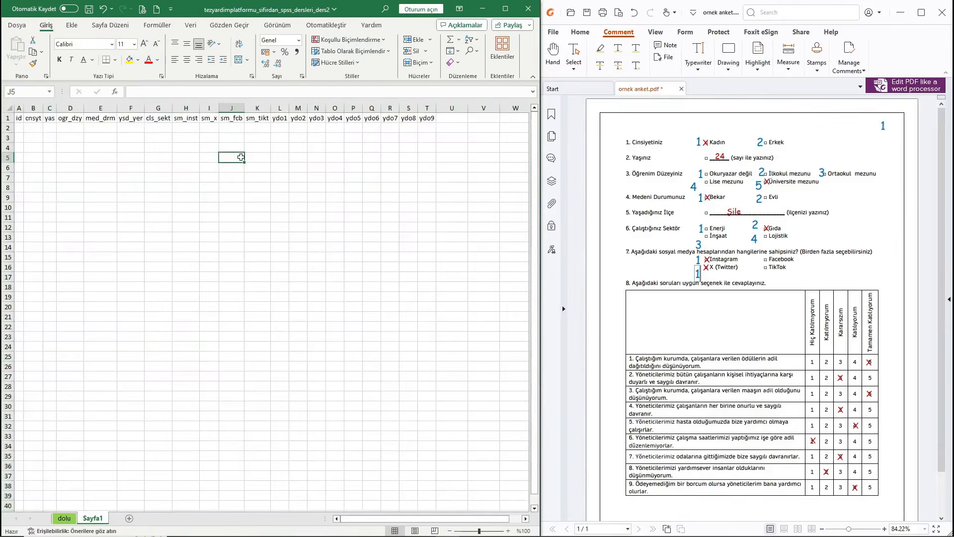
{"action": "left_click_drag", "start_coordinate": [19, 118], "coordinate": [434, 119]}
{"action": "left_click", "coordinate": [283, 157]}
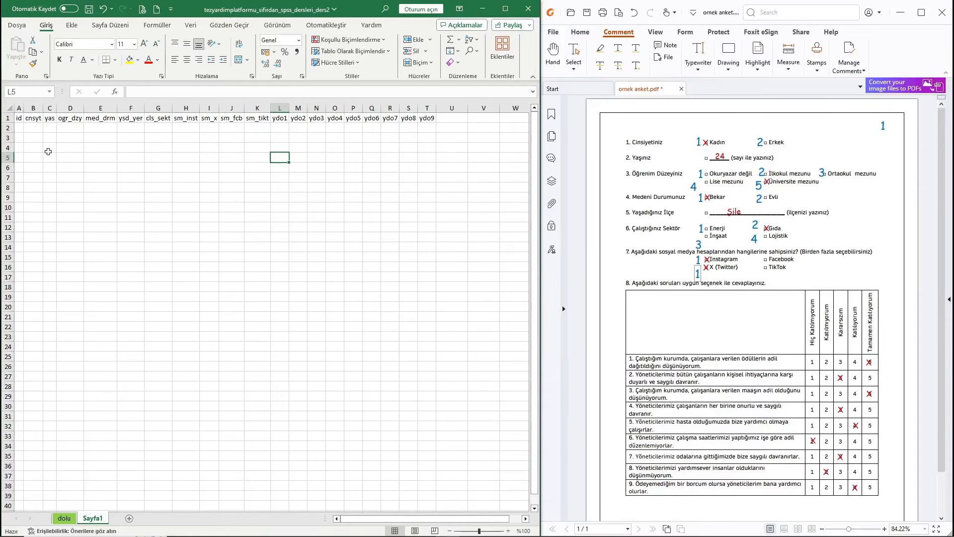
{"action": "left_click", "coordinate": [7, 127]}
{"action": "left_click", "coordinate": [7, 137]}
{"action": "left_click", "coordinate": [7, 148]}
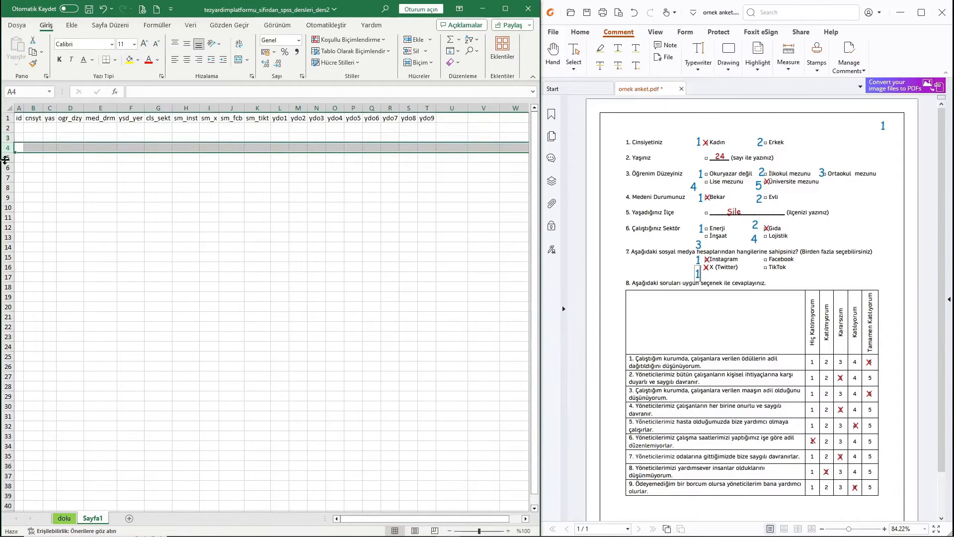
{"action": "left_click", "coordinate": [7, 168]}
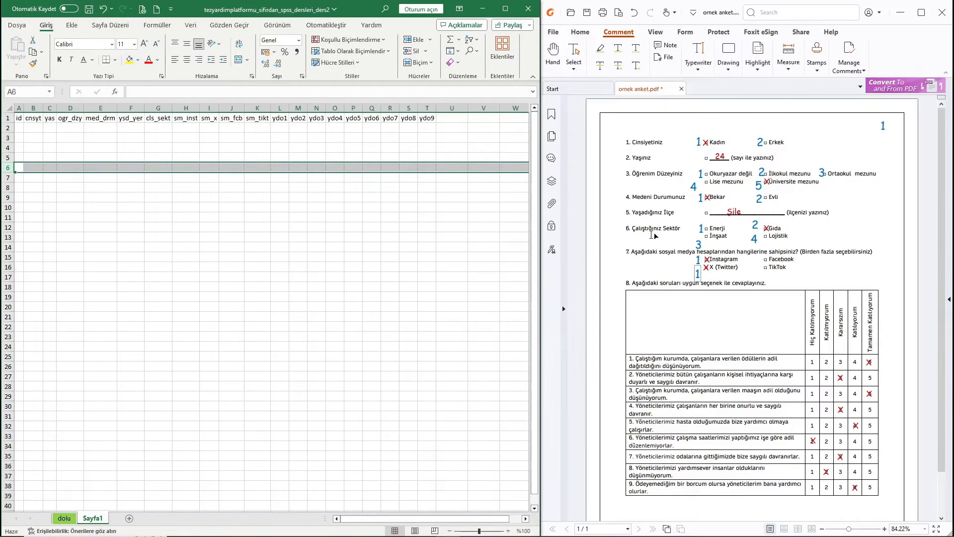
- Enter 1 and 2 under the id heading and fill the series down column A to 33 in row 34
{"action": "left_click", "coordinate": [16, 127]}
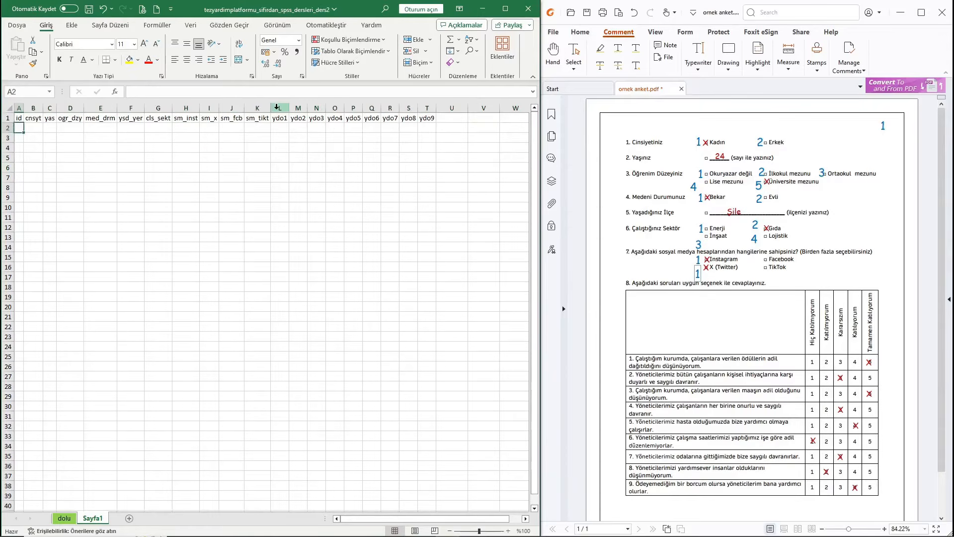
{"action": "type", "text": "1"}
{"action": "key", "text": "Return"}
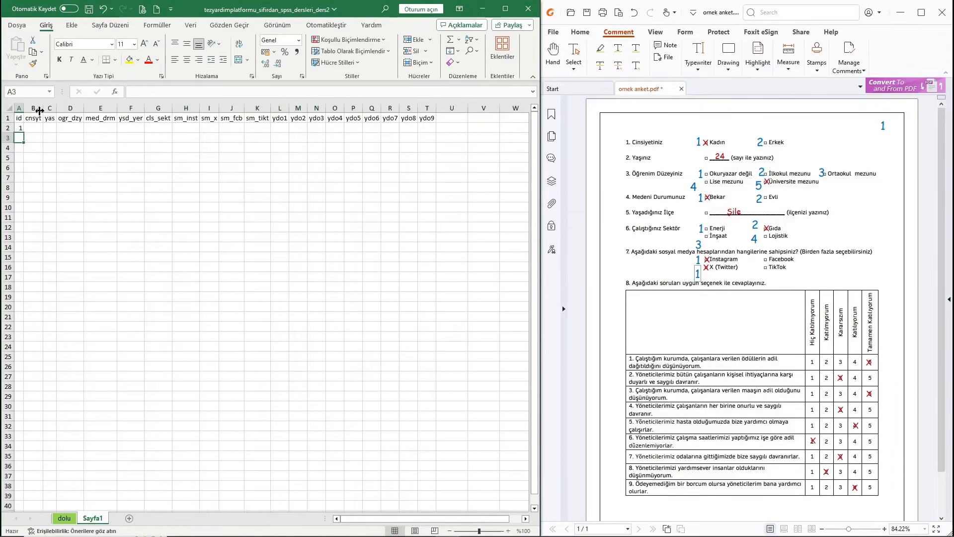
{"action": "type", "text": "2"}
{"action": "key", "text": "Return"}
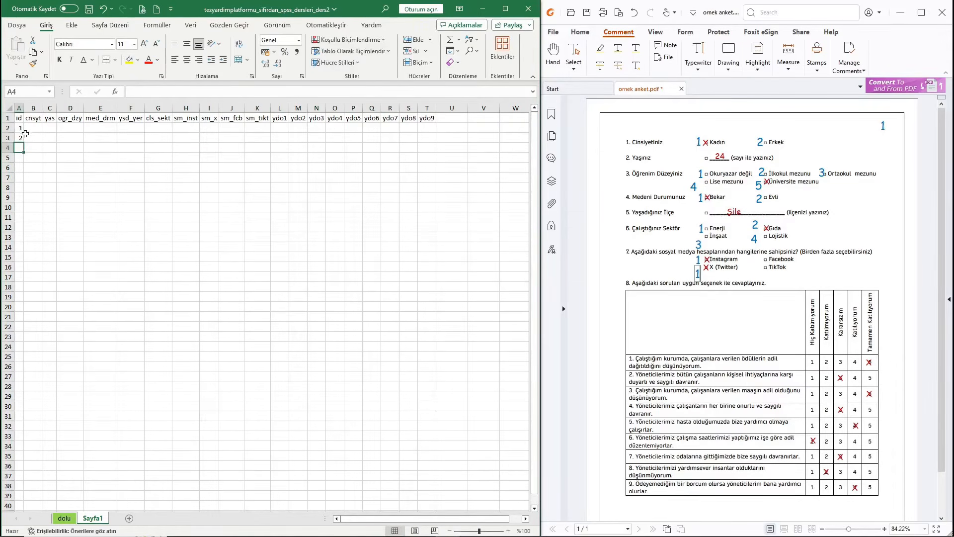
{"action": "left_click_drag", "start_coordinate": [19, 129], "coordinate": [21, 446]}
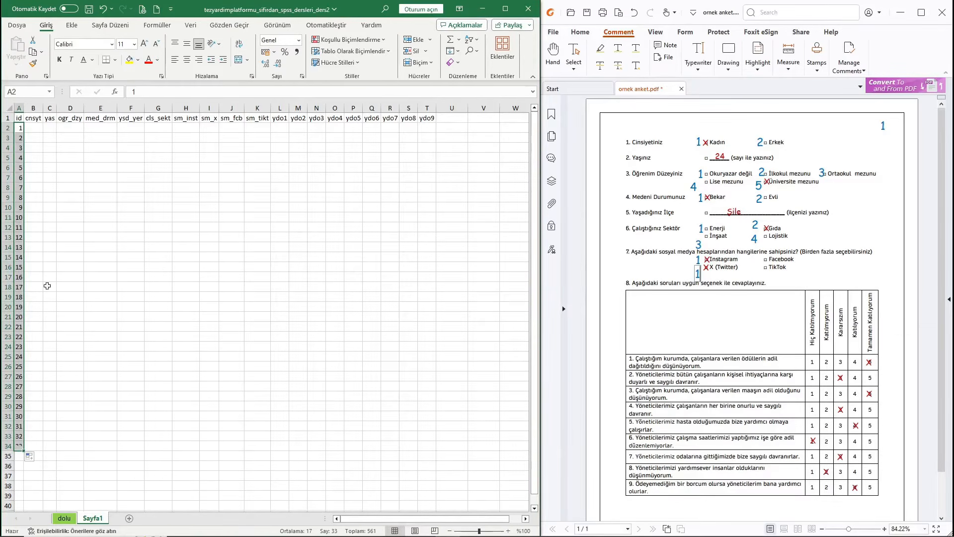
- Enter respondent 1's answers in row 2: cnsyt 1, yas 24, ogr_dzy 5, med_drm 1 and ysd_yer Şile
{"action": "left_click", "coordinate": [35, 127]}
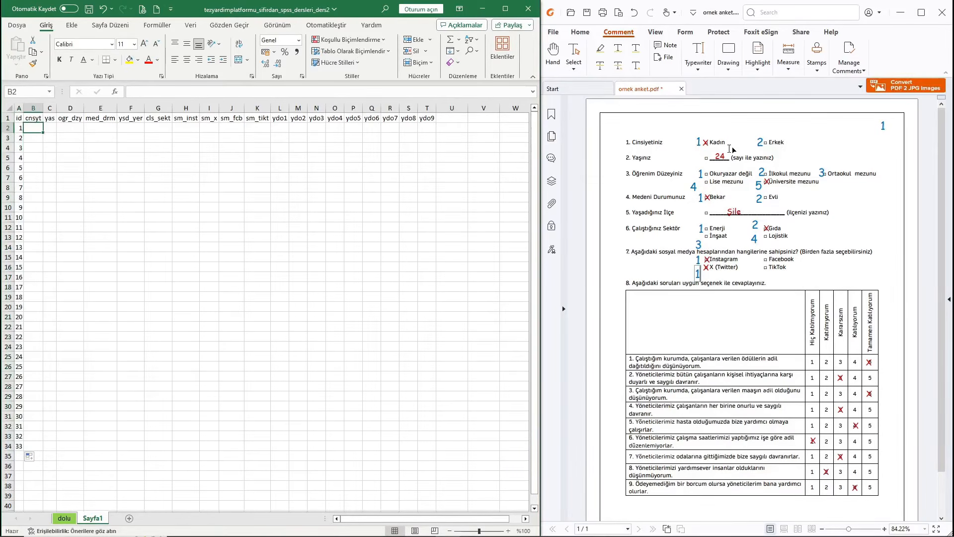
{"action": "type", "text": "1"}
{"action": "key", "text": "Tab"}
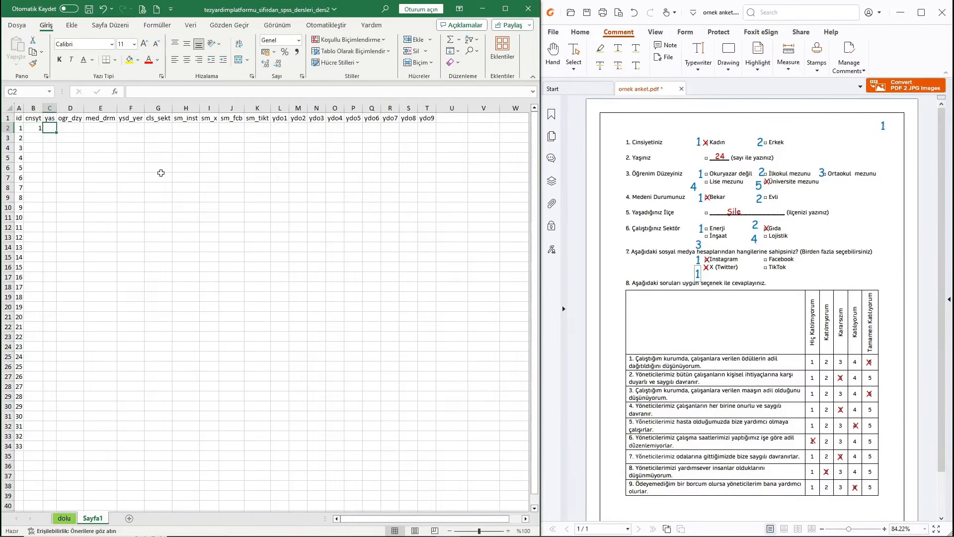
{"action": "type", "text": "24"}
{"action": "key", "text": "Tab"}
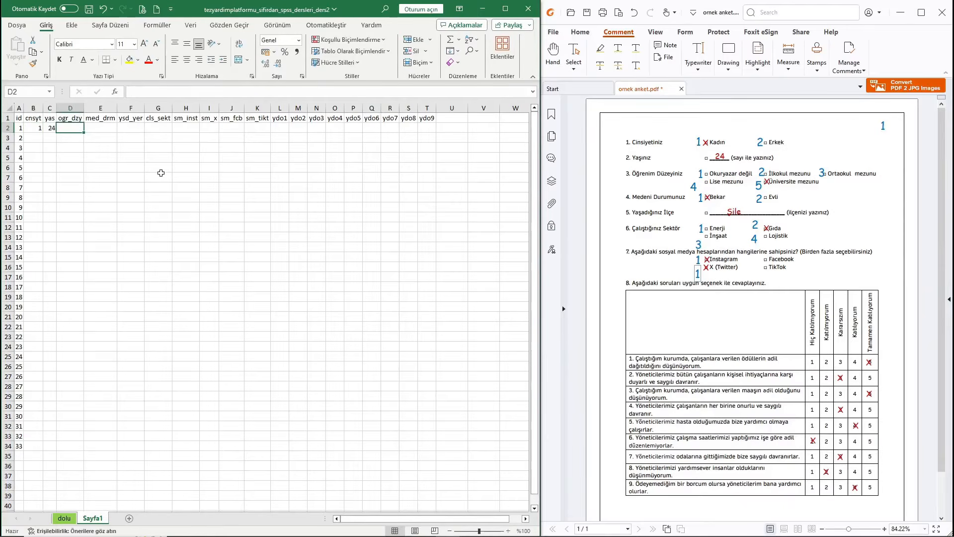
{"action": "type", "text": "5"}
{"action": "key", "text": "Tab"}
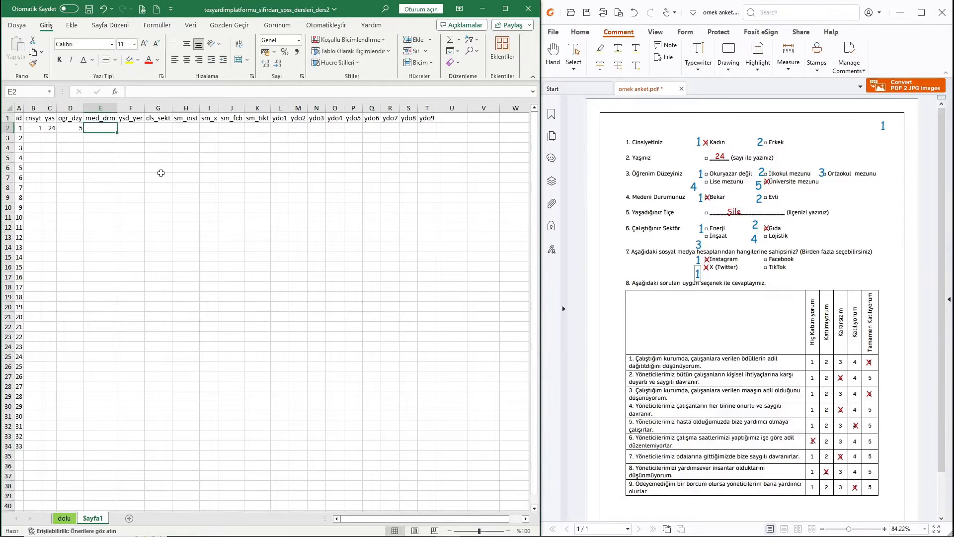
{"action": "type", "text": "1"}
{"action": "key", "text": "Tab"}
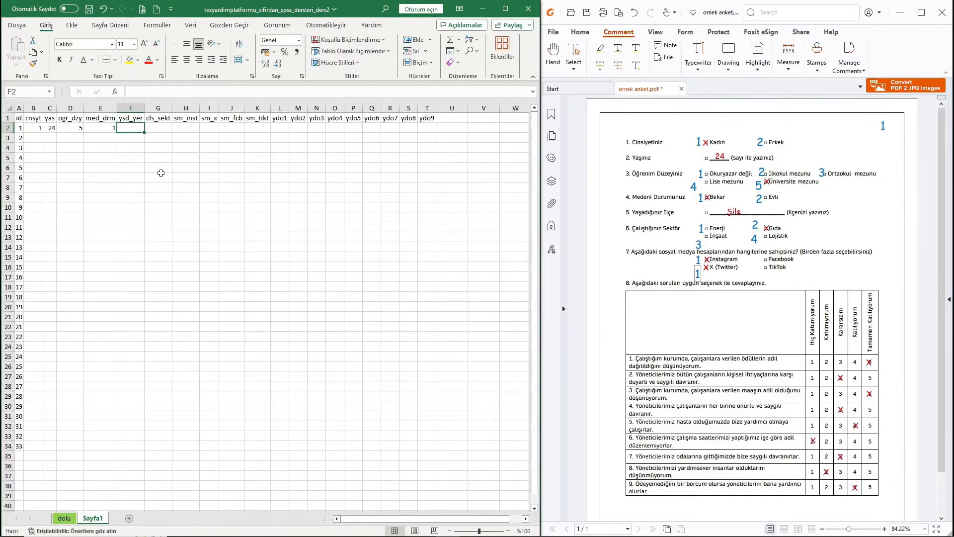
{"action": "type", "text": "Şile"}
{"action": "key", "text": "Return"}
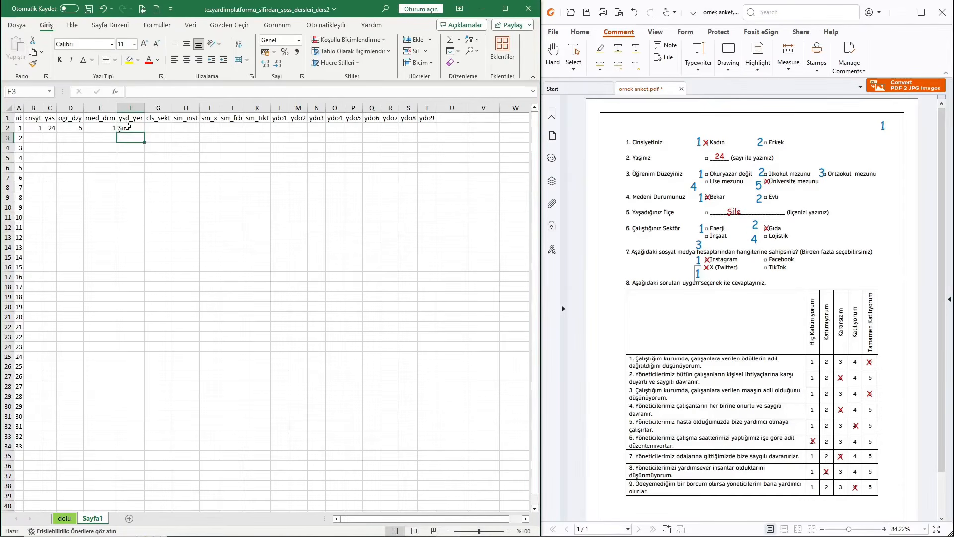
- Enter the spelling variants şile and ŞİLE in F3 and F4 under ysd_yer, and clear both cells
{"action": "left_click", "coordinate": [129, 128]}
{"action": "left_click", "coordinate": [128, 140]}
{"action": "type", "text": "şile"}
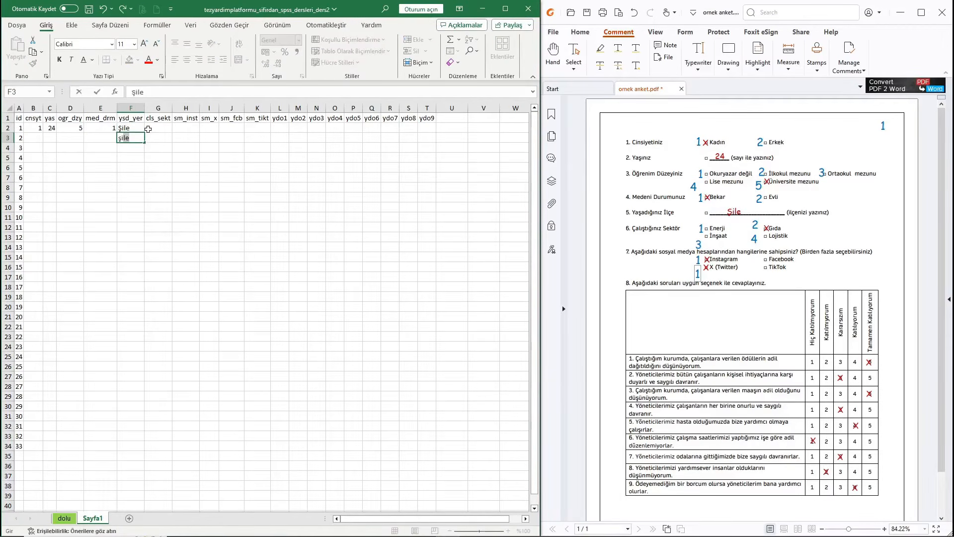
{"action": "key", "text": "Return"}
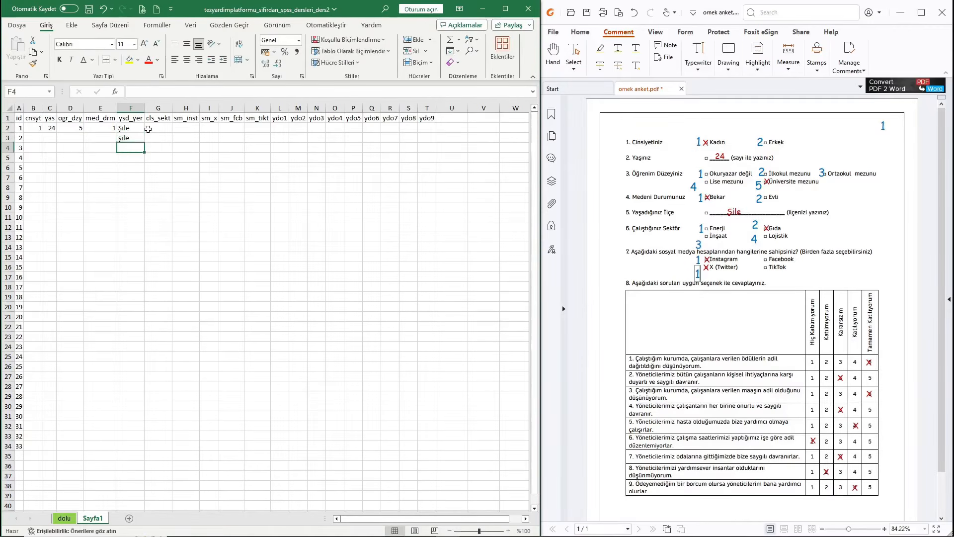
{"action": "type", "text": "Şi"}
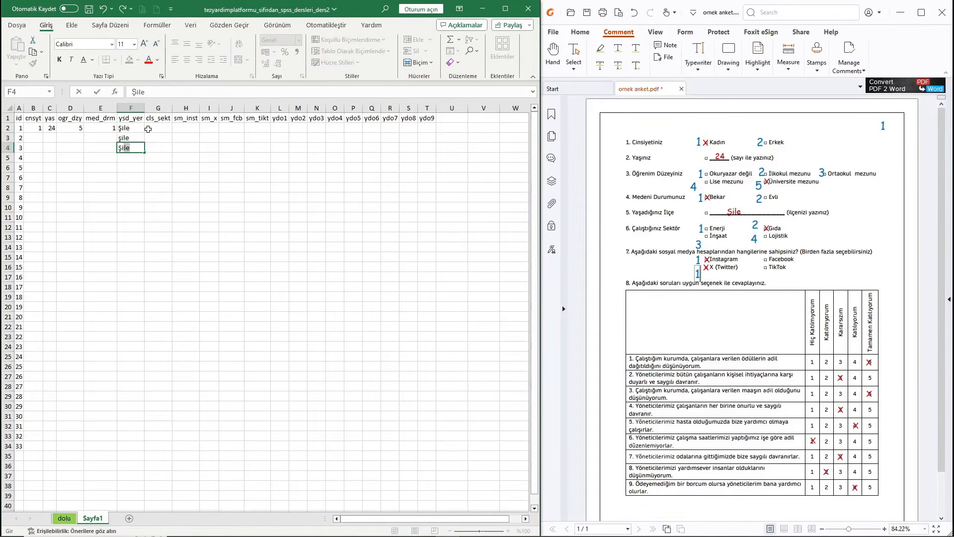
{"action": "type", "text": "Le"}
{"action": "key", "text": "Return"}
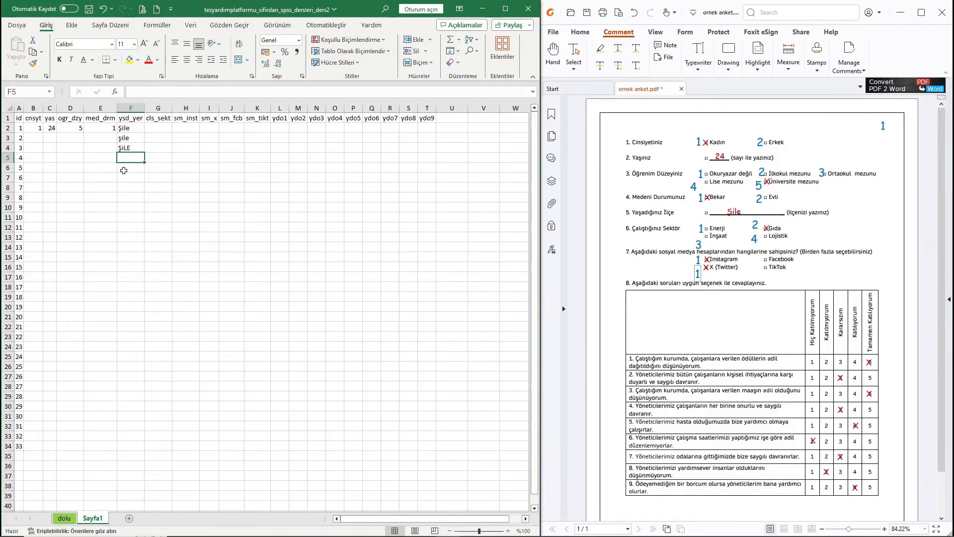
{"action": "left_click_drag", "start_coordinate": [130, 139], "coordinate": [131, 145]}
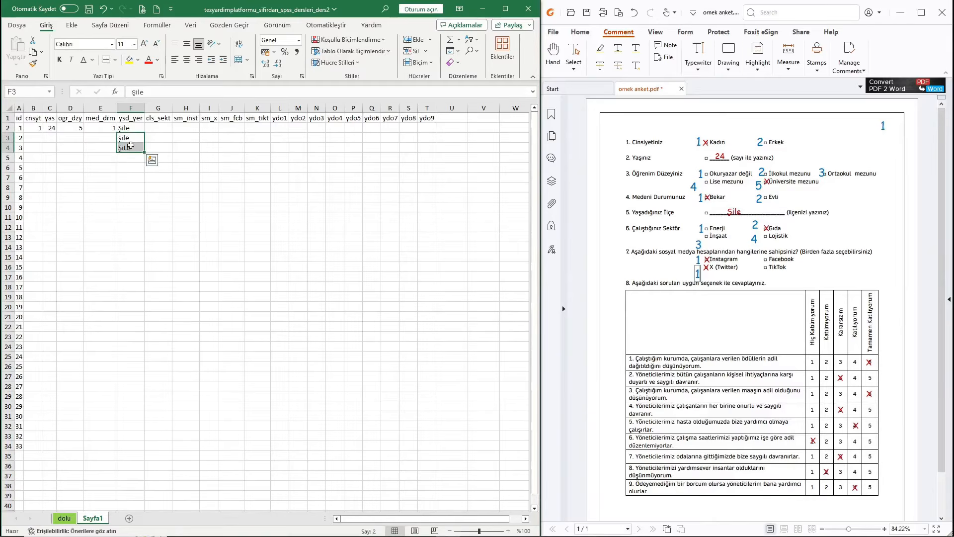
{"action": "key", "text": "Delete"}
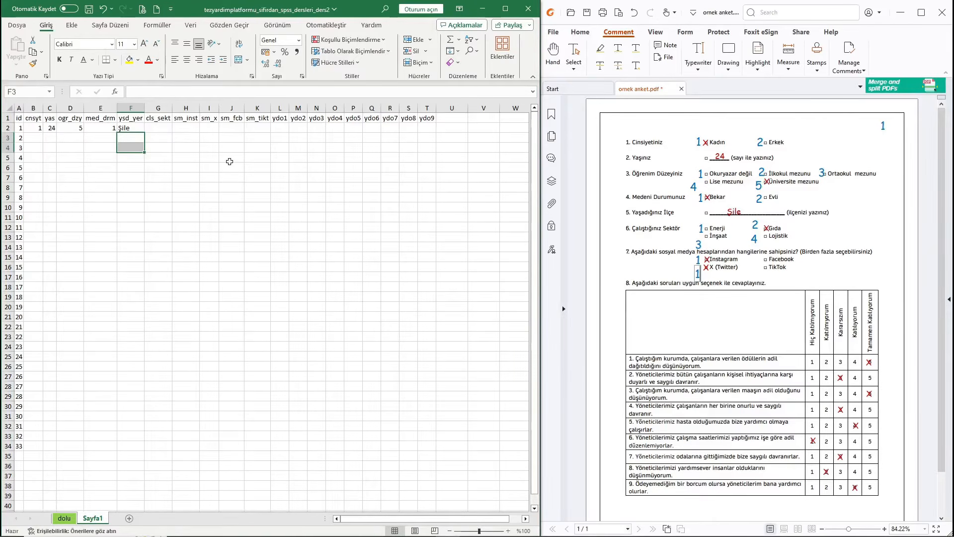
- Fill in respondent 1's row with 2 under cls_sekt, 1 under sm_inst and 1 under sm_x
{"action": "left_click", "coordinate": [158, 130]}
{"action": "type", "text": "2"}
{"action": "key", "text": "Tab"}
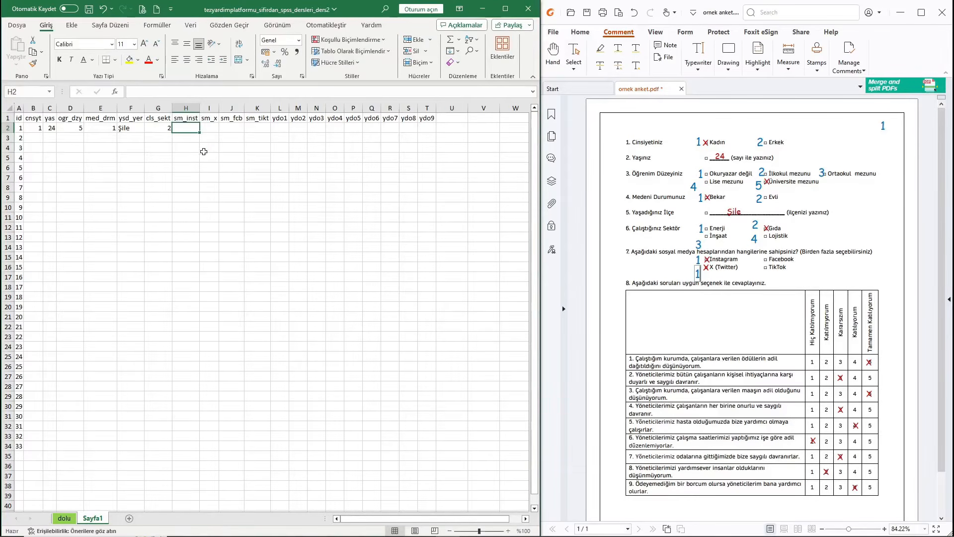
{"action": "type", "text": "1"}
{"action": "key", "text": "Tab"}
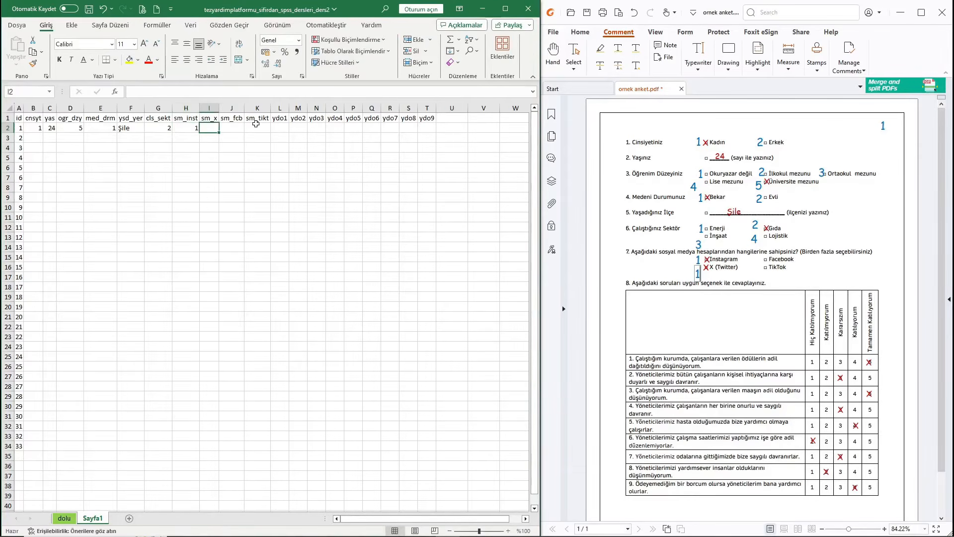
{"action": "type", "text": "1"}
{"action": "key", "text": "Tab"}
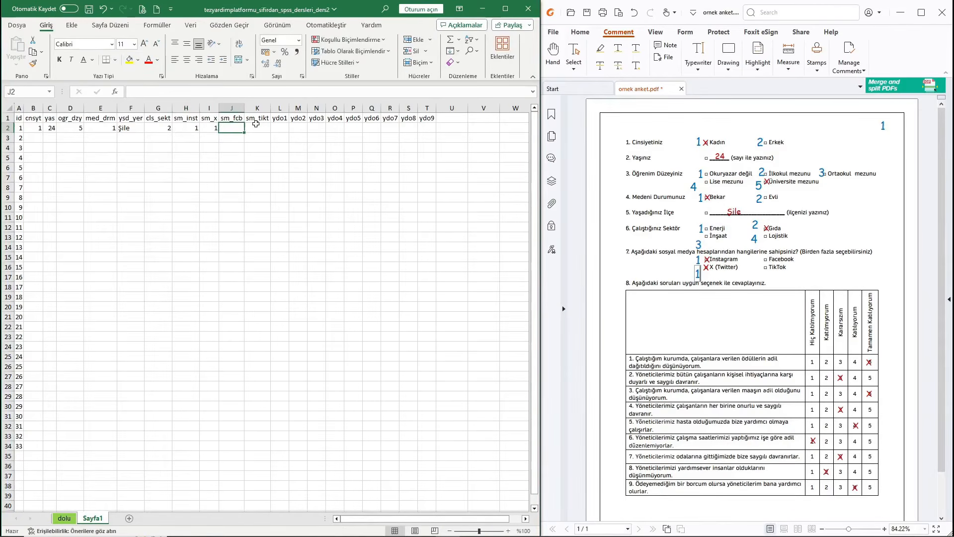
- Leave sm_fcb and sm_tikt blank in row 2 and enter 5, 3, 5 and 3 under ydo1 to ydo4
{"action": "left_click", "coordinate": [277, 126]}
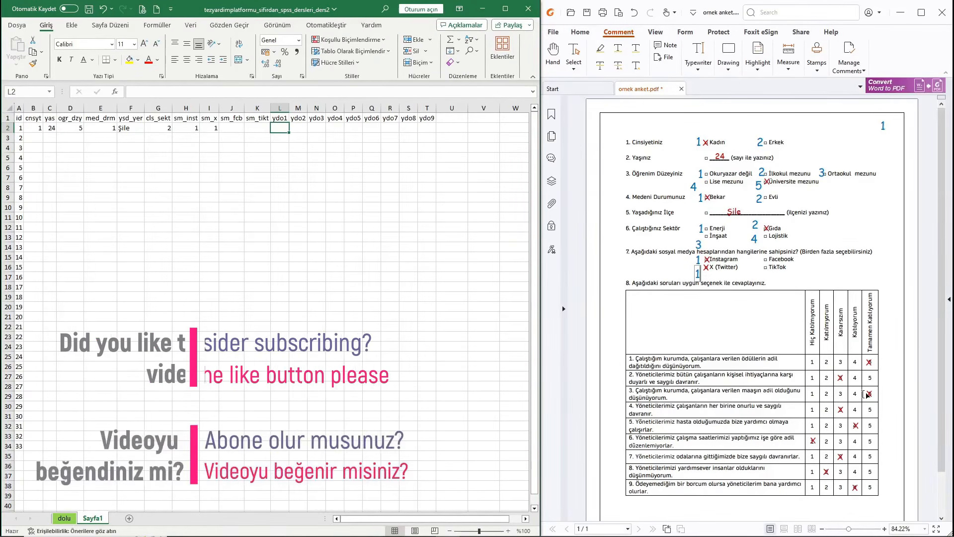
{"action": "type", "text": "5"}
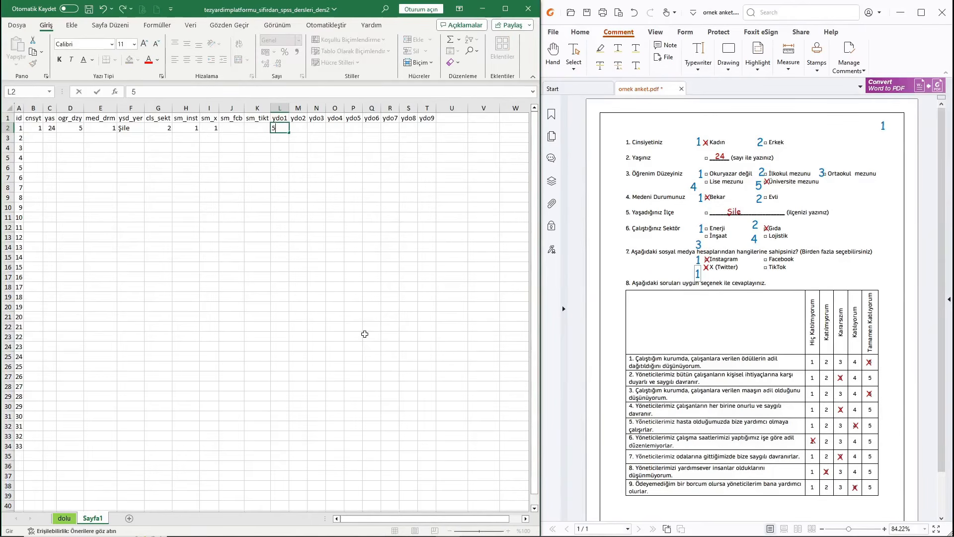
{"action": "key", "text": "Tab"}
{"action": "type", "text": "3"}
{"action": "key", "text": "Tab"}
{"action": "type", "text": "5"}
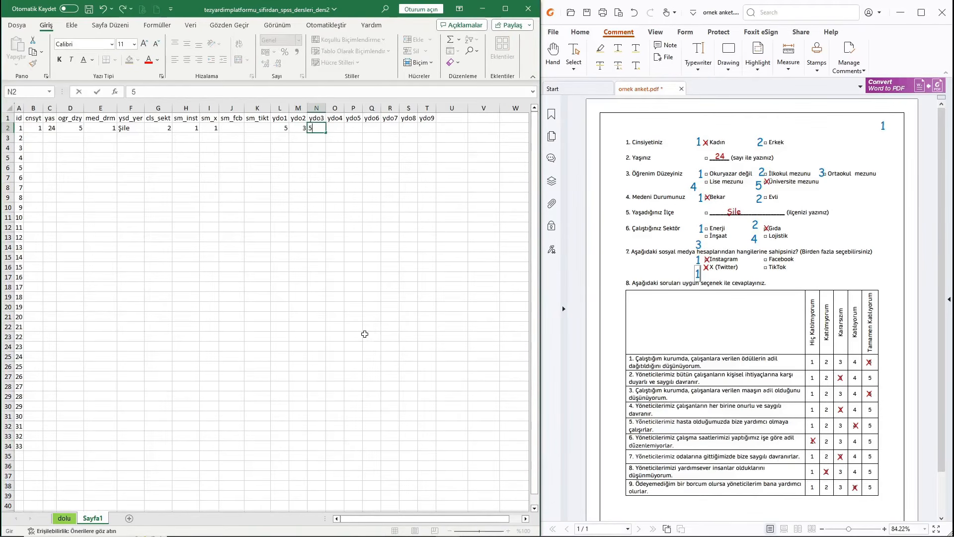
{"action": "key", "text": "Tab"}
{"action": "type", "text": "3"}
{"action": "key", "text": "Tab"}
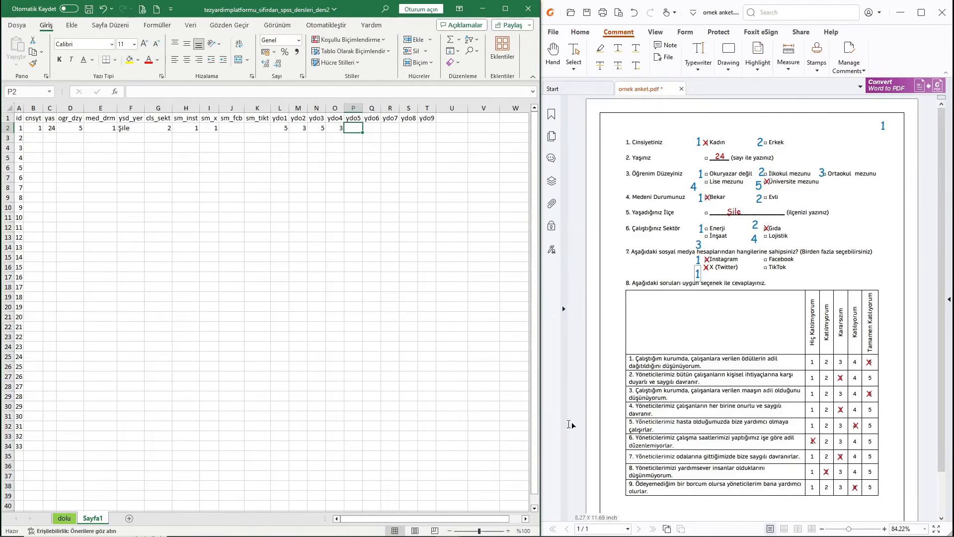
- Complete respondent 1's row with 4, 1, 3, 2 and 4 under ydo5 to ydo9
{"action": "type", "text": "4"}
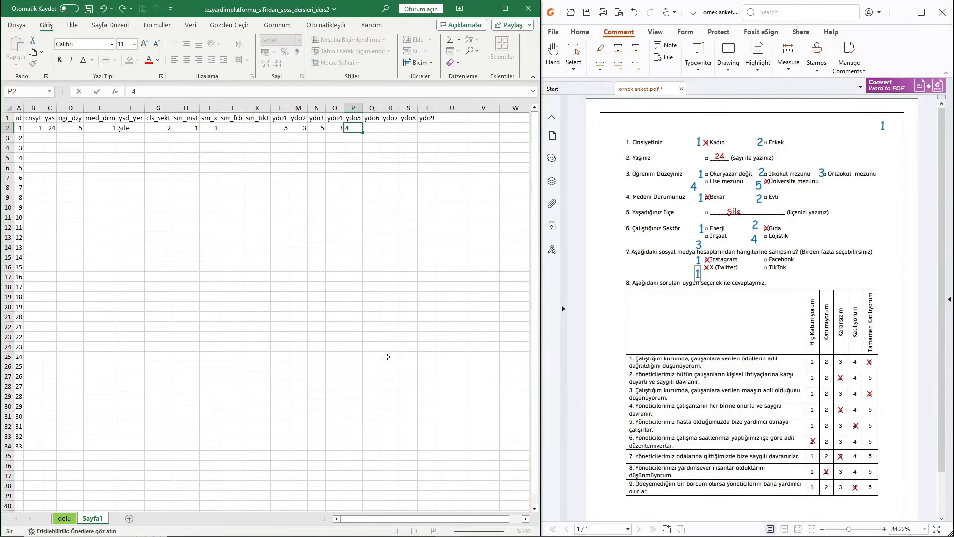
{"action": "key", "text": "Tab"}
{"action": "type", "text": "1"}
{"action": "key", "text": "Tab"}
{"action": "type", "text": "3"}
{"action": "key", "text": "Tab"}
{"action": "type", "text": "2"}
{"action": "key", "text": "Tab"}
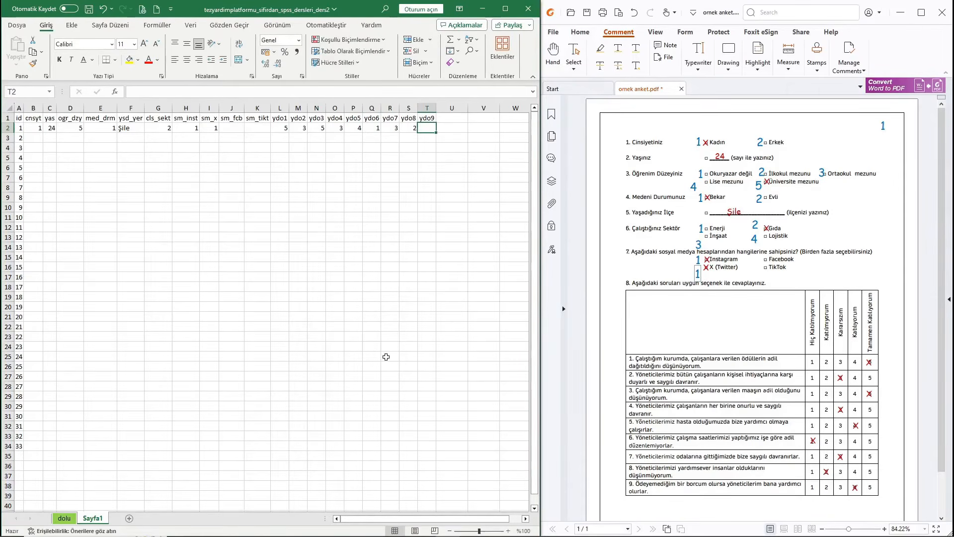
{"action": "type", "text": "4"}
{"action": "key", "text": "Return"}
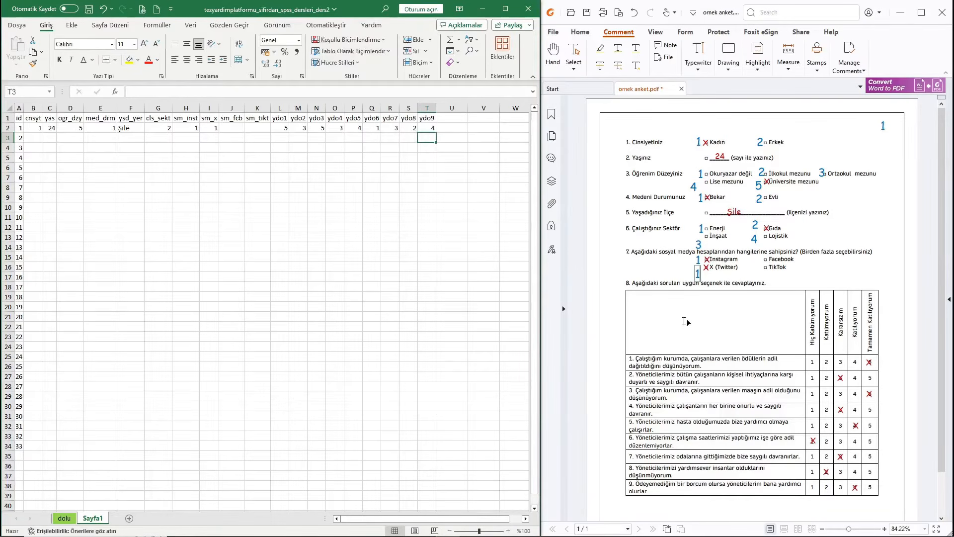
- Examine the completed row 2 and the filled data set on the dolu sheet down to its last respondents
{"action": "left_click", "coordinate": [6, 128]}
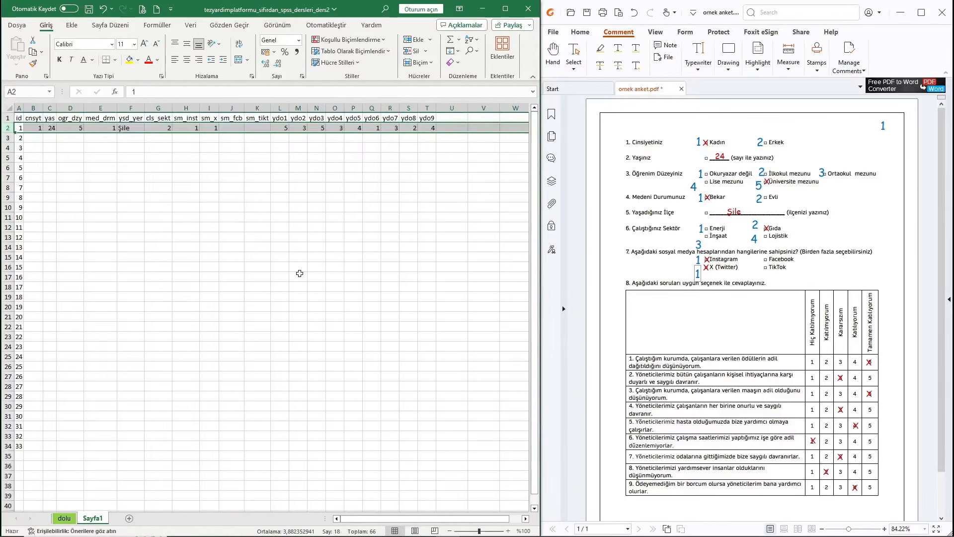
{"action": "left_click", "coordinate": [68, 520]}
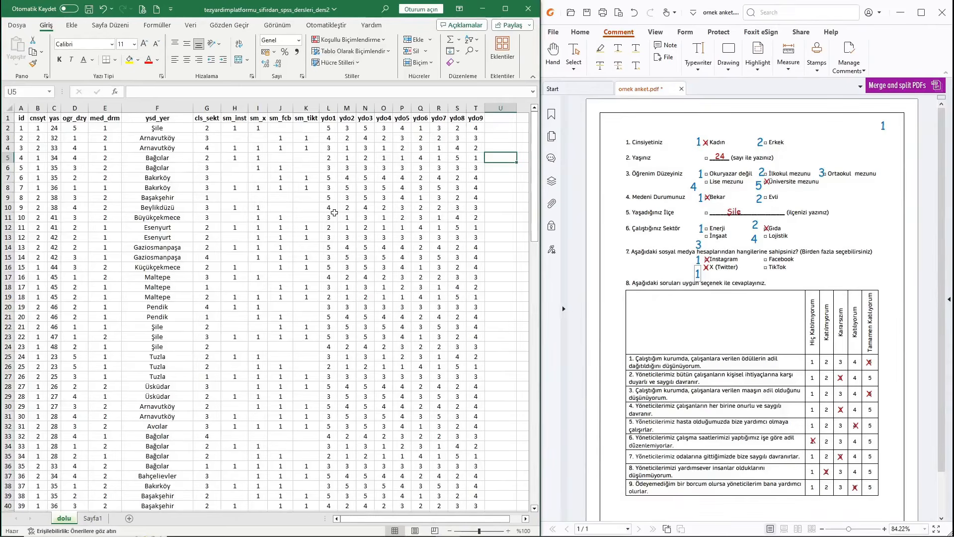
{"action": "scroll", "coordinate": [332, 301], "scroll_direction": "down", "scroll_amount": 14}
{"action": "scroll", "coordinate": [333, 302], "scroll_direction": "down", "scroll_amount": 20}
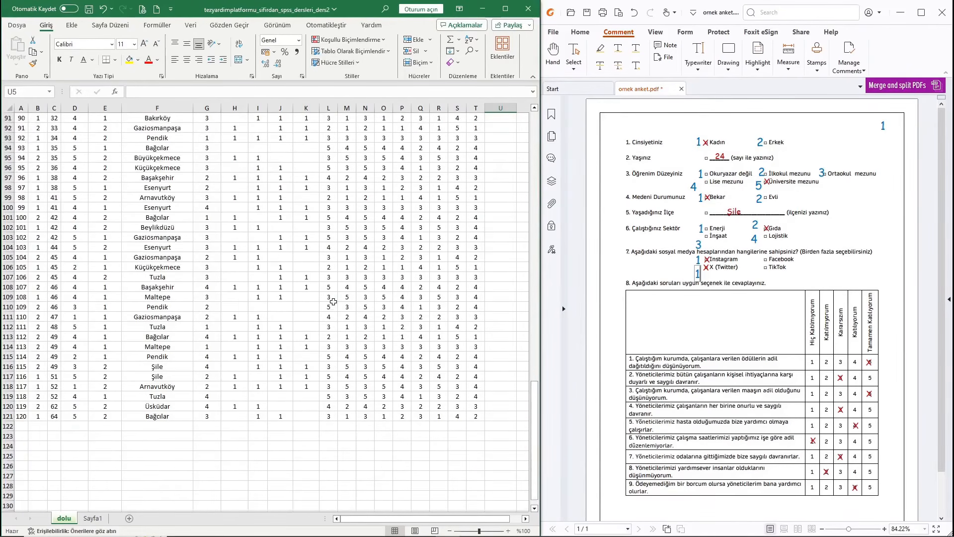
{"action": "left_click_drag", "start_coordinate": [22, 297], "coordinate": [471, 299]}
{"action": "scroll", "coordinate": [343, 341], "scroll_direction": "up", "scroll_amount": 20}
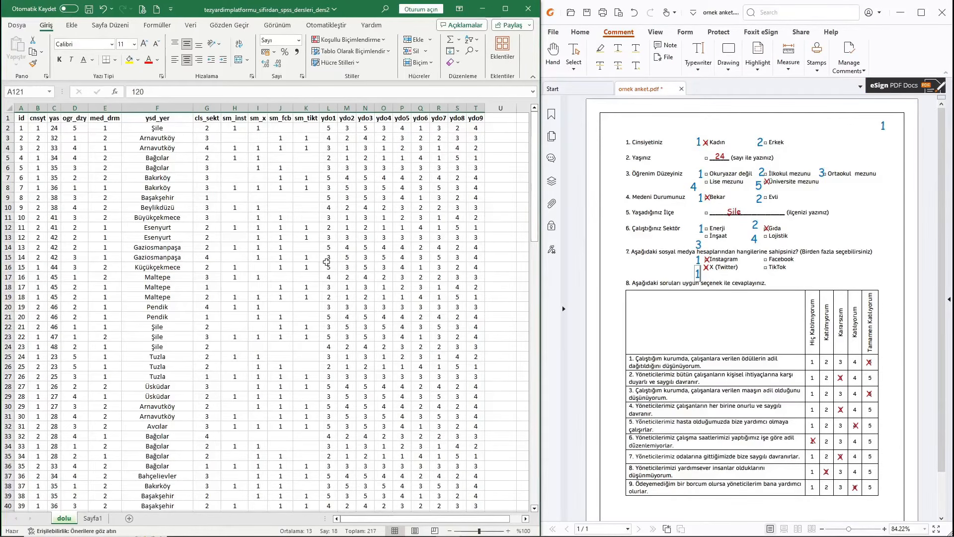
- Copy the variable headings in A1:T1 of Sayfa1 and paste them transposed into a column starting at V4
{"action": "left_click", "coordinate": [92, 519]}
{"action": "left_click", "coordinate": [334, 218]}
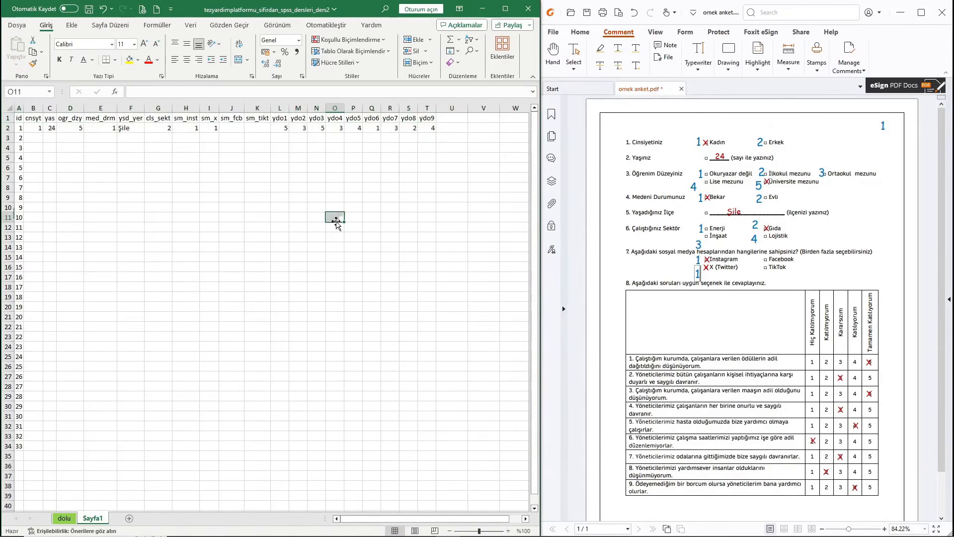
{"action": "left_click_drag", "start_coordinate": [427, 118], "coordinate": [18, 119]}
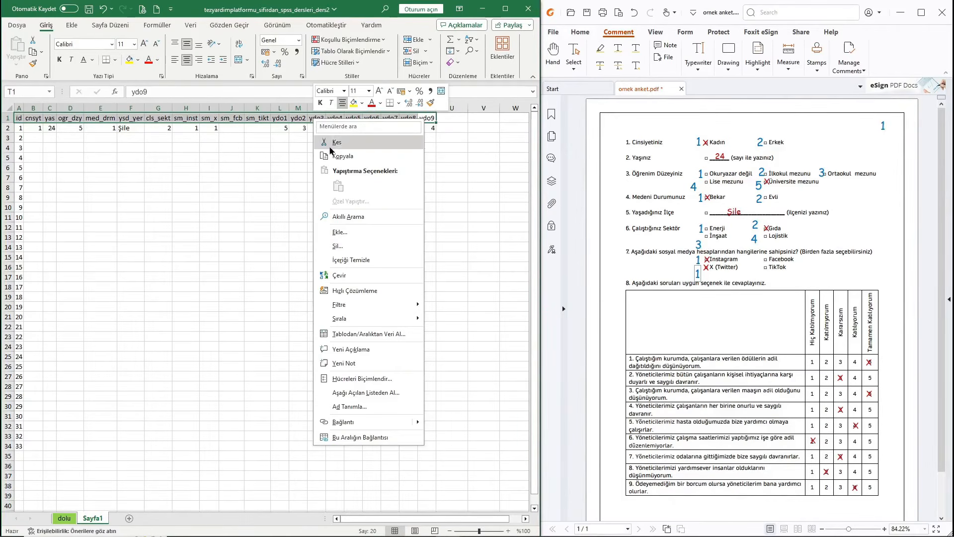
{"action": "left_click", "coordinate": [336, 158]}
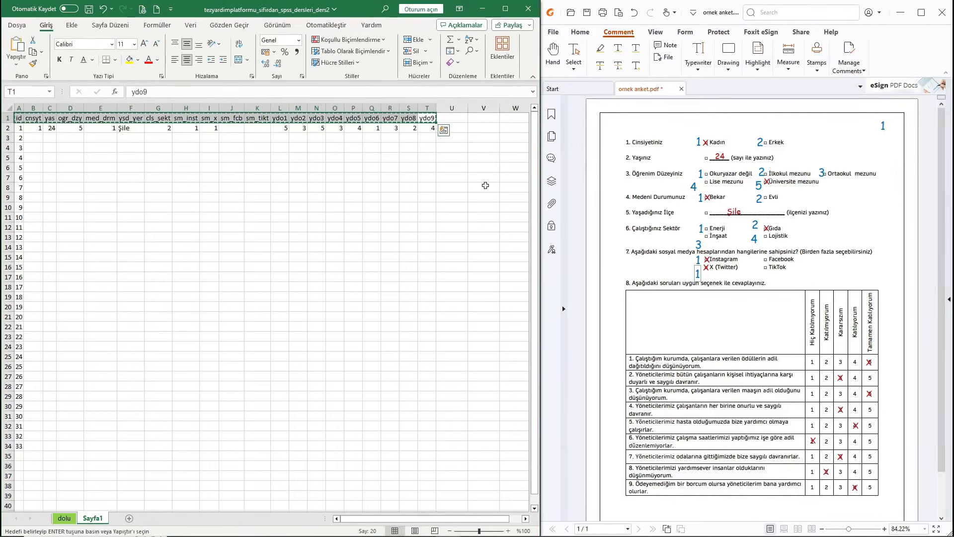
{"action": "left_click", "coordinate": [480, 147]}
{"action": "right_click", "coordinate": [479, 147]}
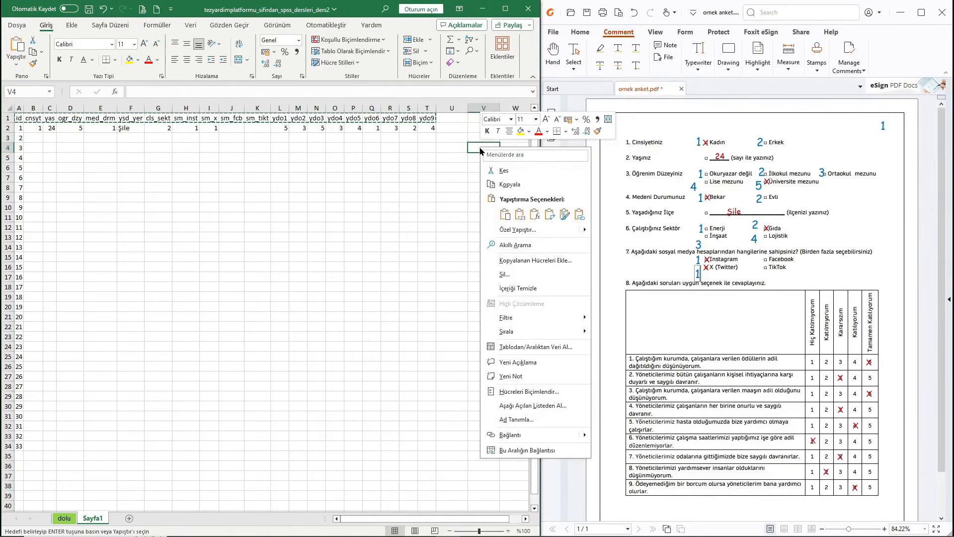
{"action": "left_click", "coordinate": [549, 215]}
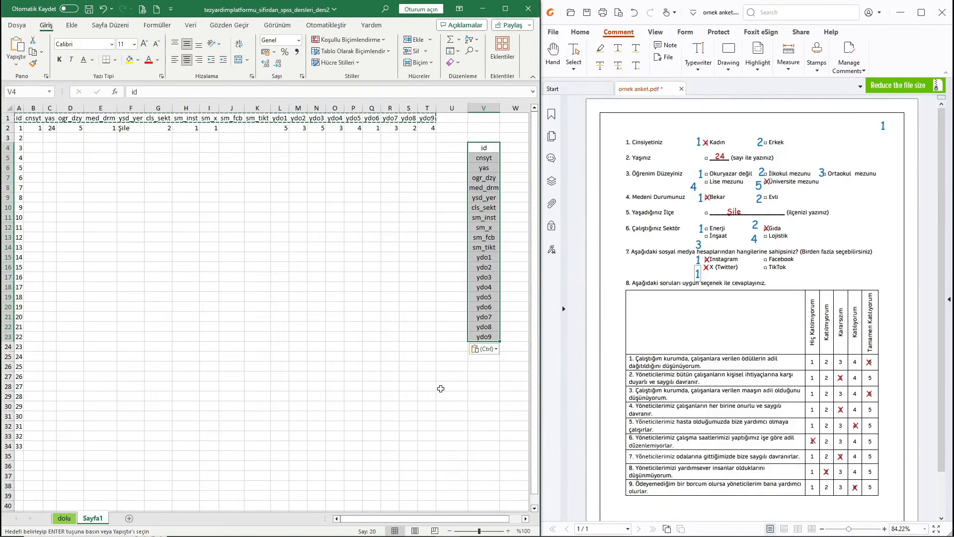
- Copy the transposed variable names in V4:V23 of Sayfa1
{"action": "right_click", "coordinate": [484, 191]}
{"action": "left_click", "coordinate": [505, 228]}
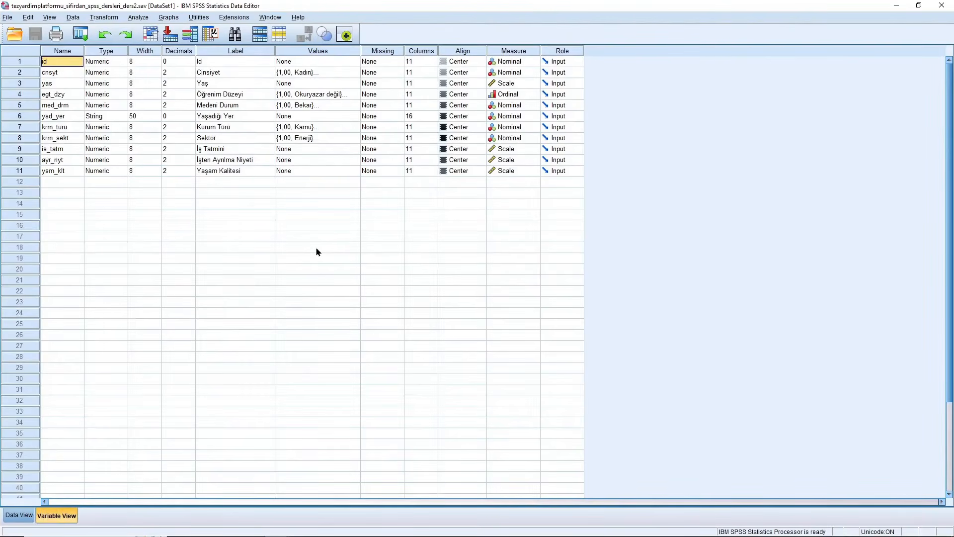
- Switch to SPSS Variable View and try to paste the copied names into the Name column from row 13
{"action": "left_click", "coordinate": [48, 192]}
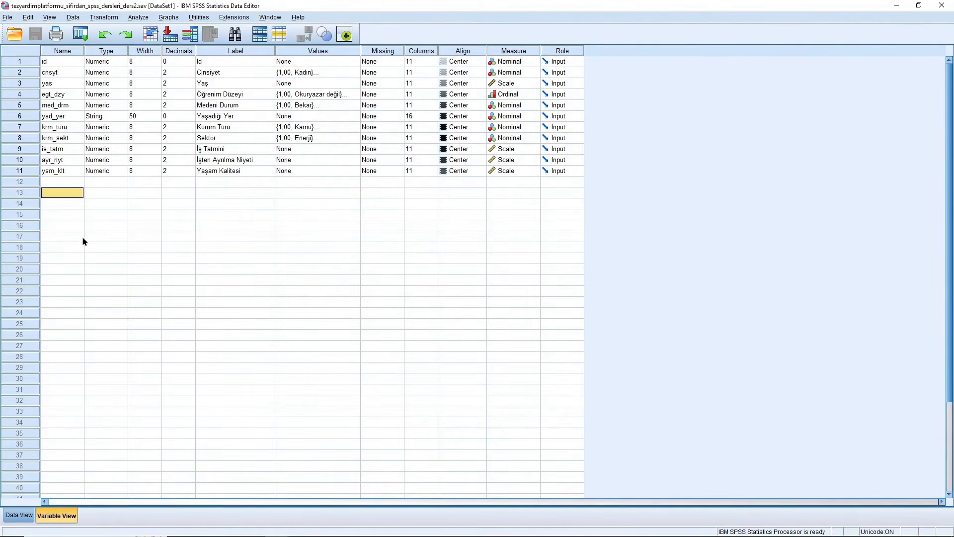
{"action": "right_click", "coordinate": [61, 195]}
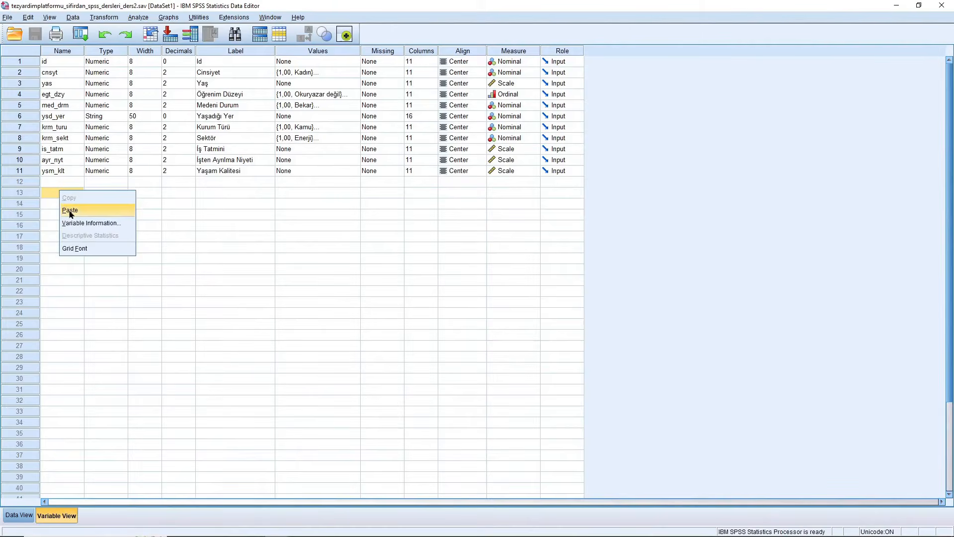
{"action": "left_click", "coordinate": [70, 210]}
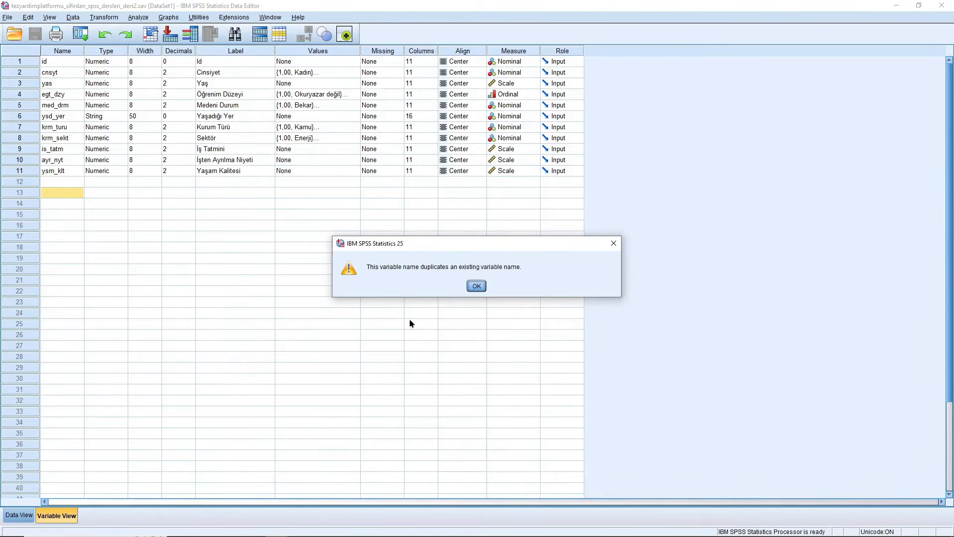
{"action": "left_click", "coordinate": [476, 286]}
- Delete the existing variables in rows 1 to 11 of Variable View, from id to ysm_klt
{"action": "left_click", "coordinate": [29, 62]}
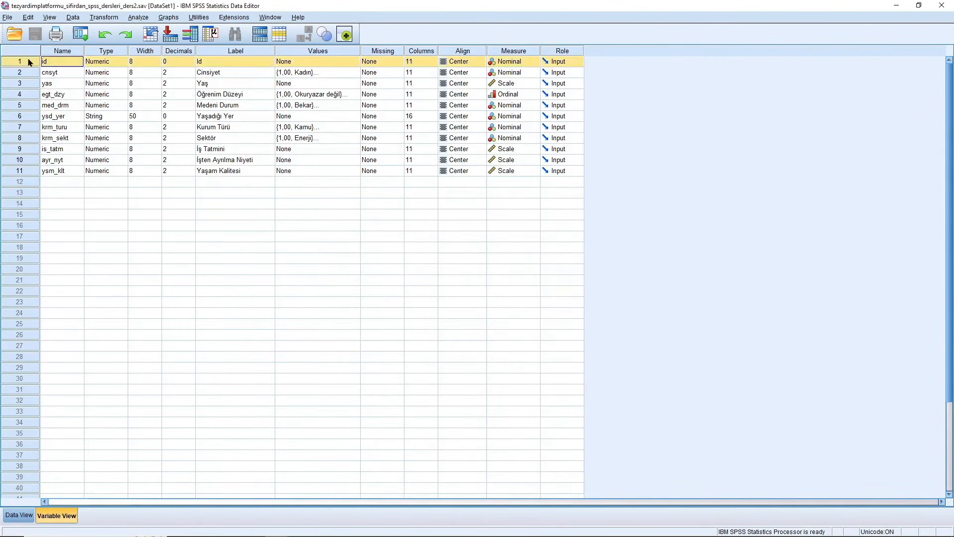
{"action": "left_click_drag", "start_coordinate": [29, 62], "coordinate": [28, 172]}
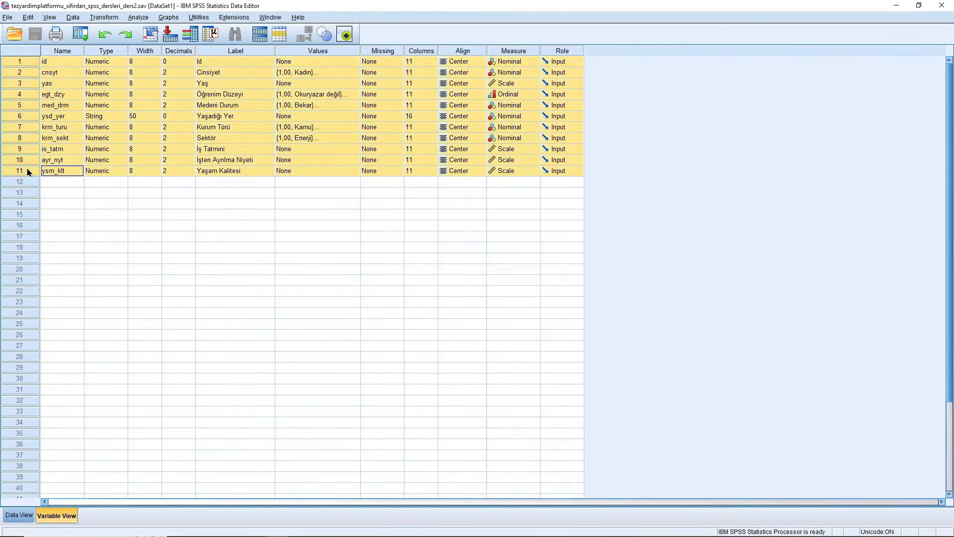
{"action": "right_click", "coordinate": [21, 117]}
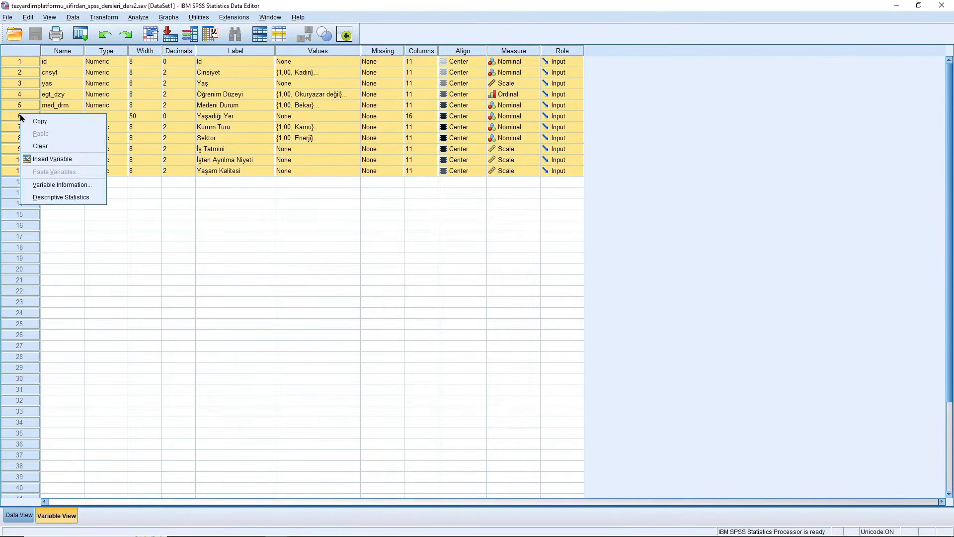
{"action": "left_click", "coordinate": [40, 145]}
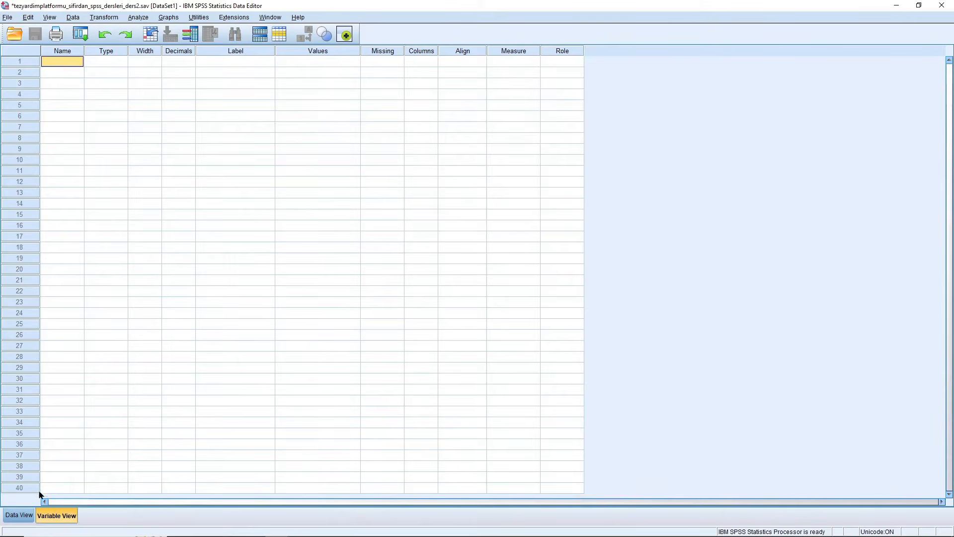
- Check Data View, return to Variable View and paste the copied variable names into the Name column from row 1
{"action": "left_click", "coordinate": [13, 517]}
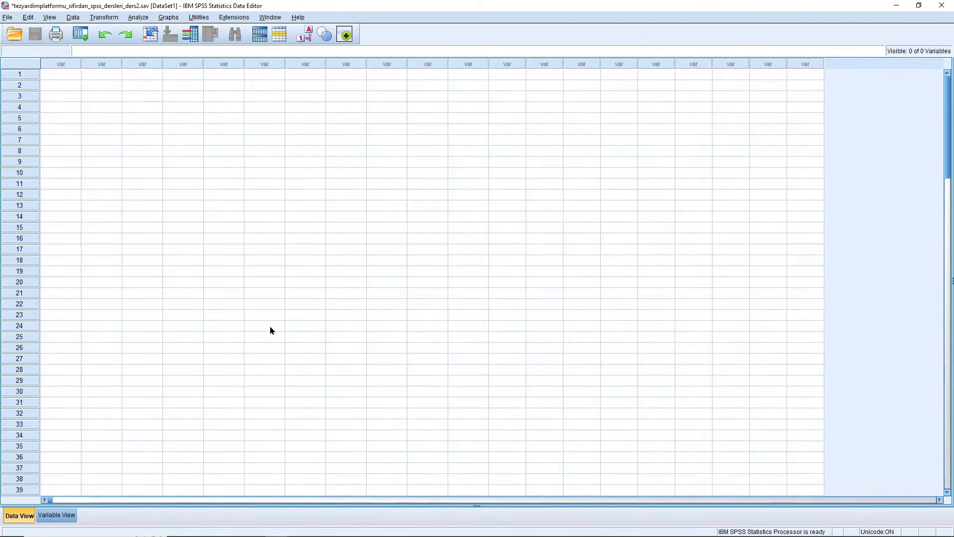
{"action": "left_click", "coordinate": [56, 517]}
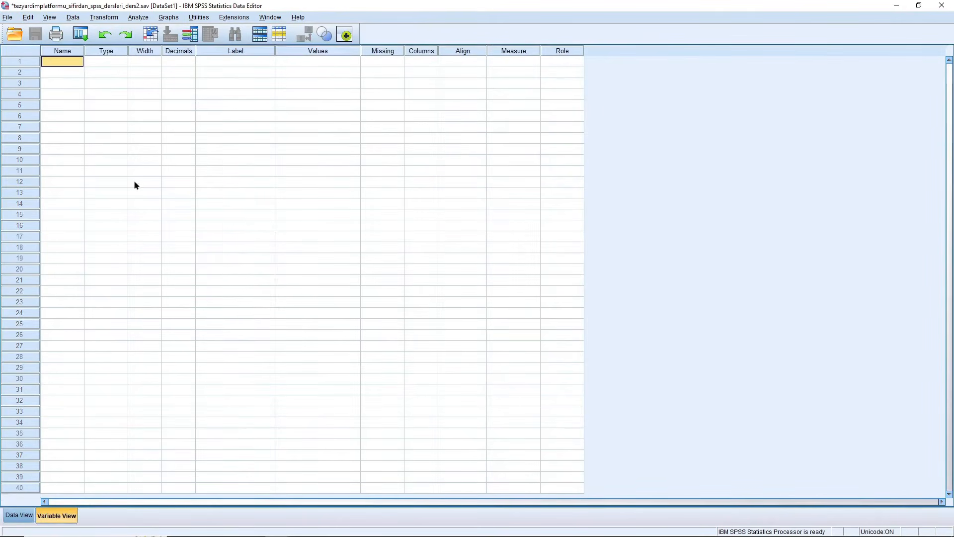
{"action": "right_click", "coordinate": [51, 65]}
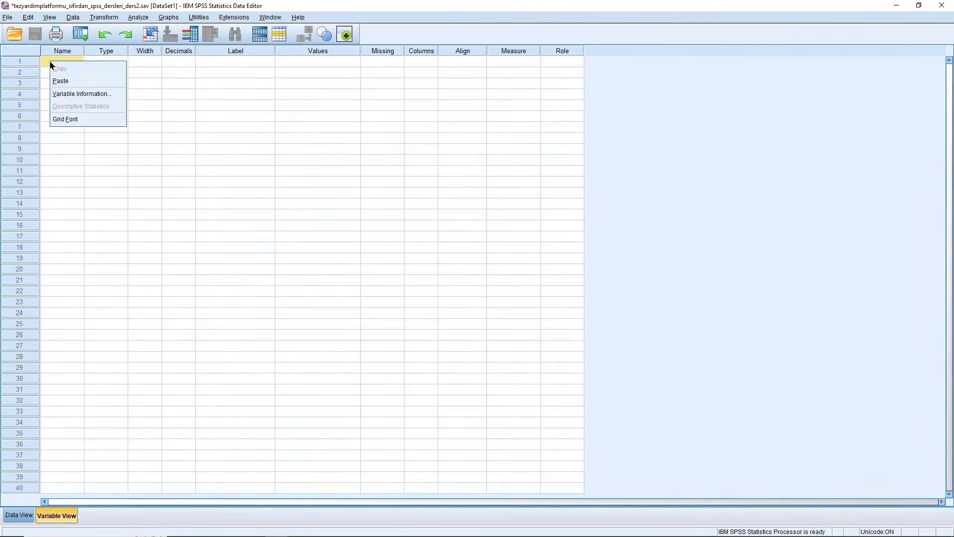
{"action": "left_click", "coordinate": [59, 81]}
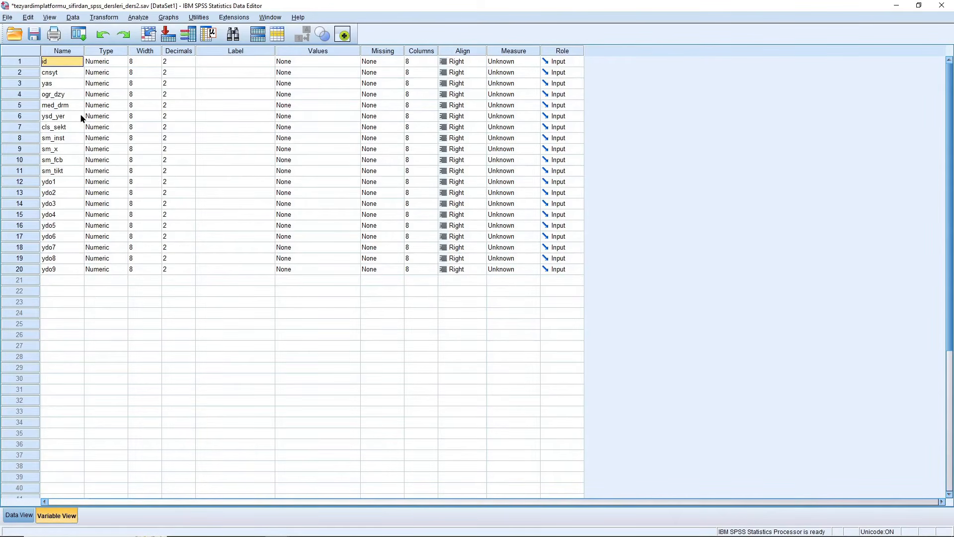
- Change the type of ysd_yer to String with 100 characters
{"action": "left_click", "coordinate": [121, 115]}
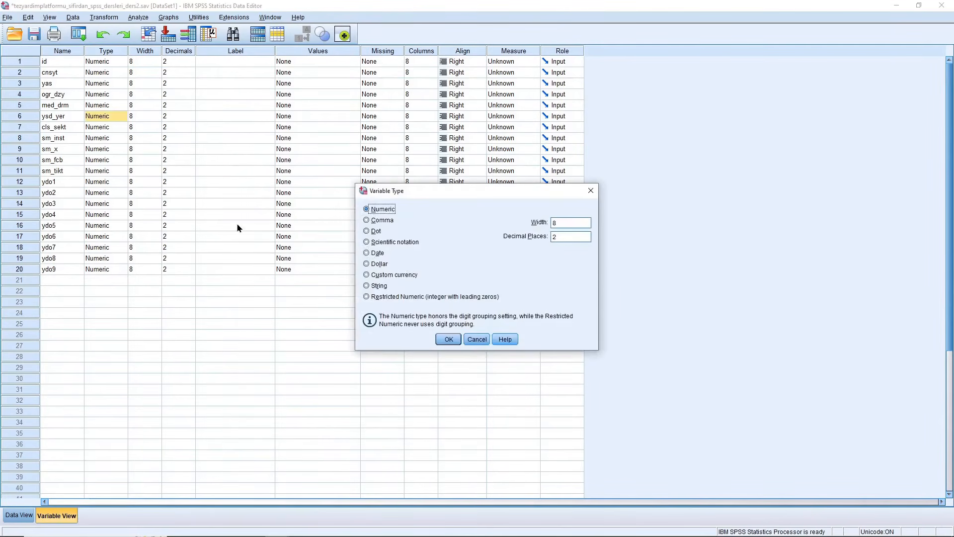
{"action": "left_click", "coordinate": [367, 285]}
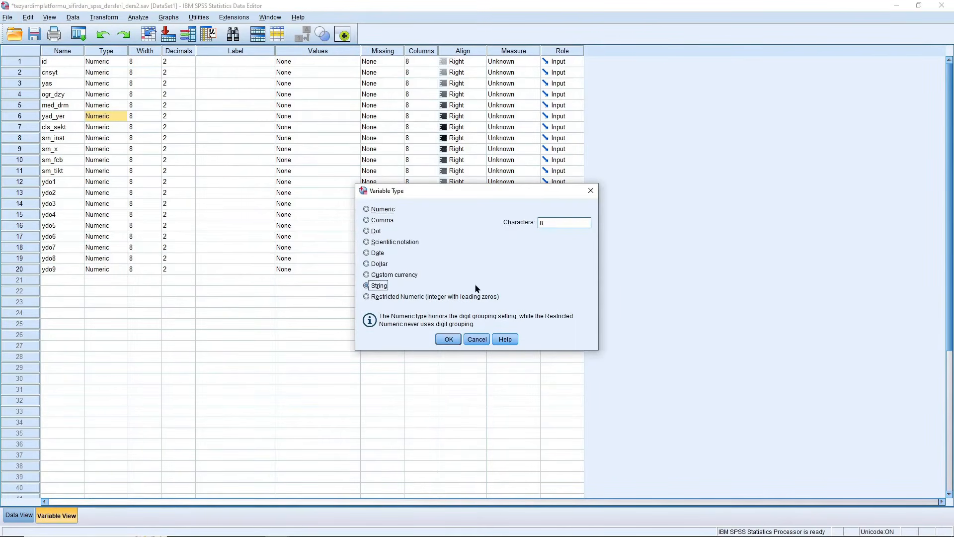
{"action": "double_click", "coordinate": [545, 221]}
{"action": "type", "text": "150"}
{"action": "left_click", "coordinate": [449, 339]}
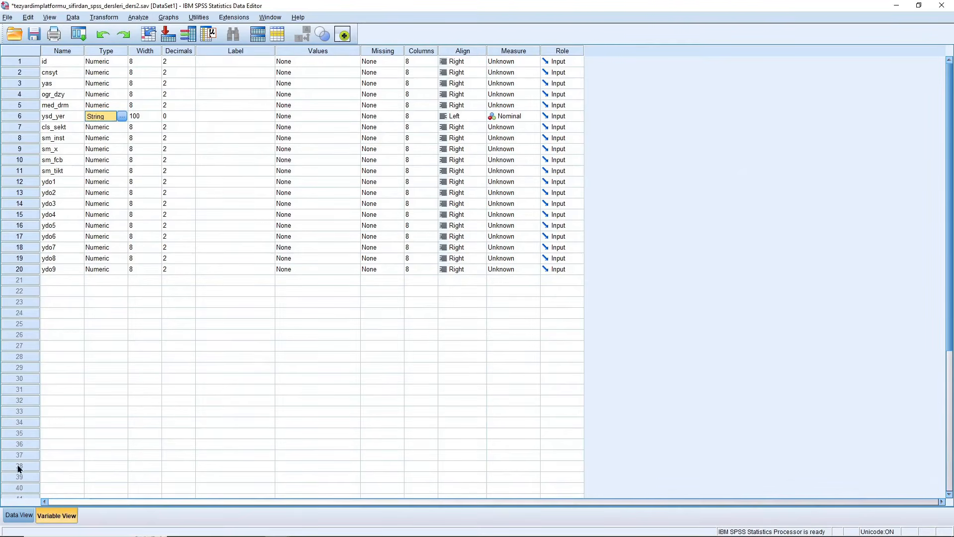
- Switch to the Excel workbook and copy the respondents' data without headings, A2:T121, from the dolu sheet
{"action": "left_click", "coordinate": [18, 515]}
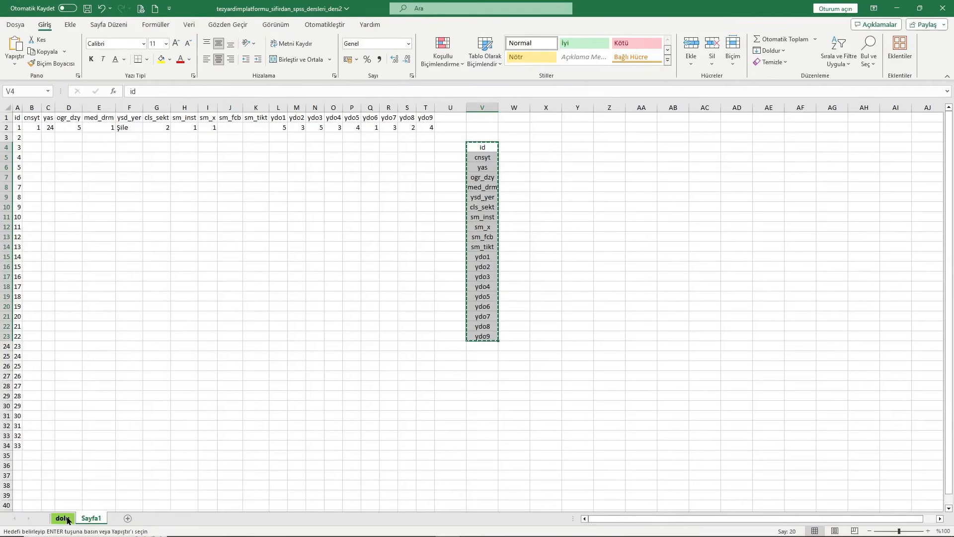
{"action": "left_click", "coordinate": [68, 519]}
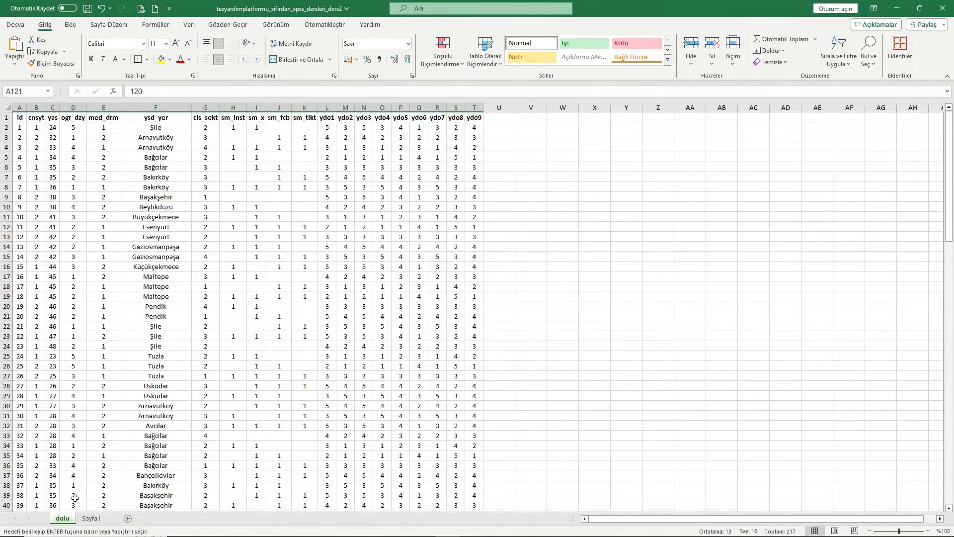
{"action": "left_click", "coordinate": [243, 235]}
{"action": "left_click_drag", "start_coordinate": [20, 126], "coordinate": [477, 475]}
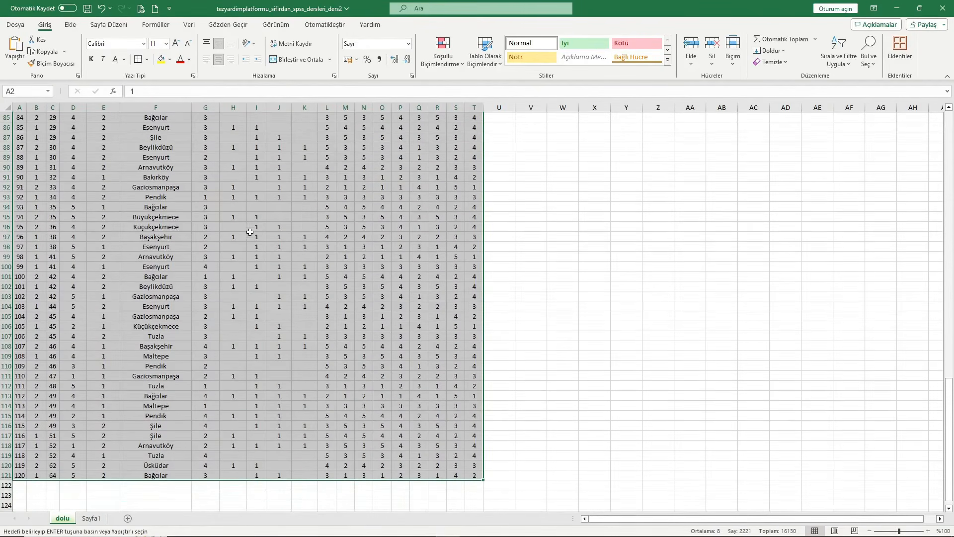
{"action": "right_click", "coordinate": [223, 155]}
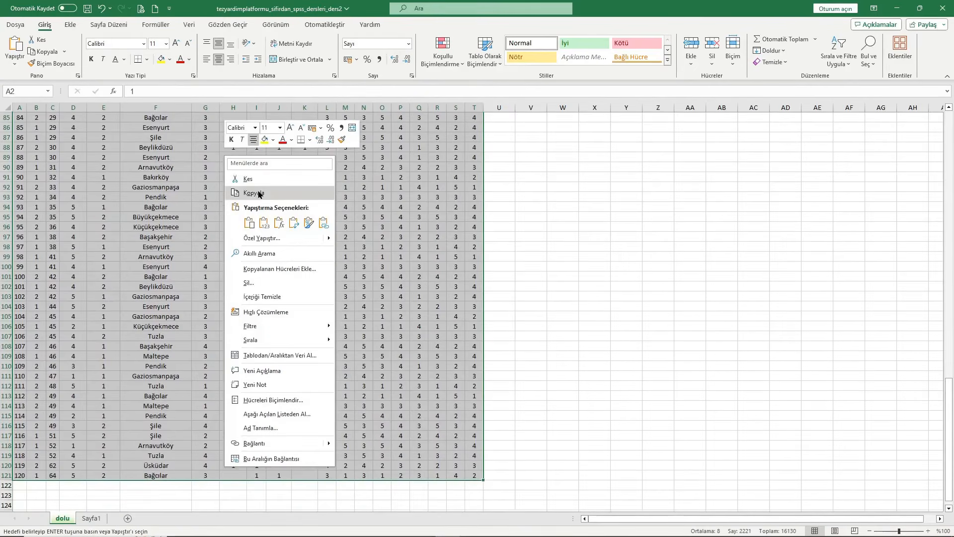
{"action": "left_click", "coordinate": [254, 193]}
{"action": "scroll", "coordinate": [258, 188], "scroll_direction": "up", "scroll_amount": 20}
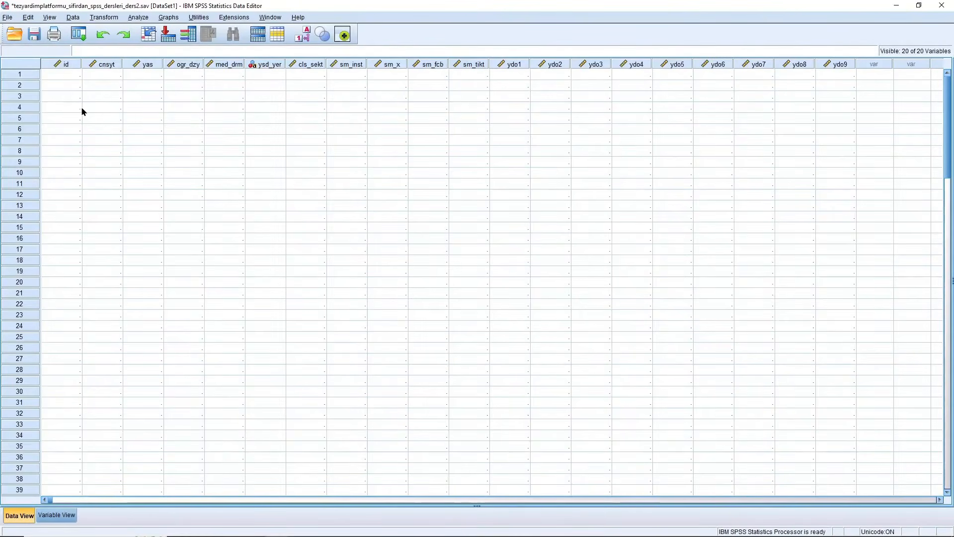
- Paste the copied data into SPSS Data View from the first id cell and check it down to case 120
{"action": "left_click", "coordinate": [58, 76]}
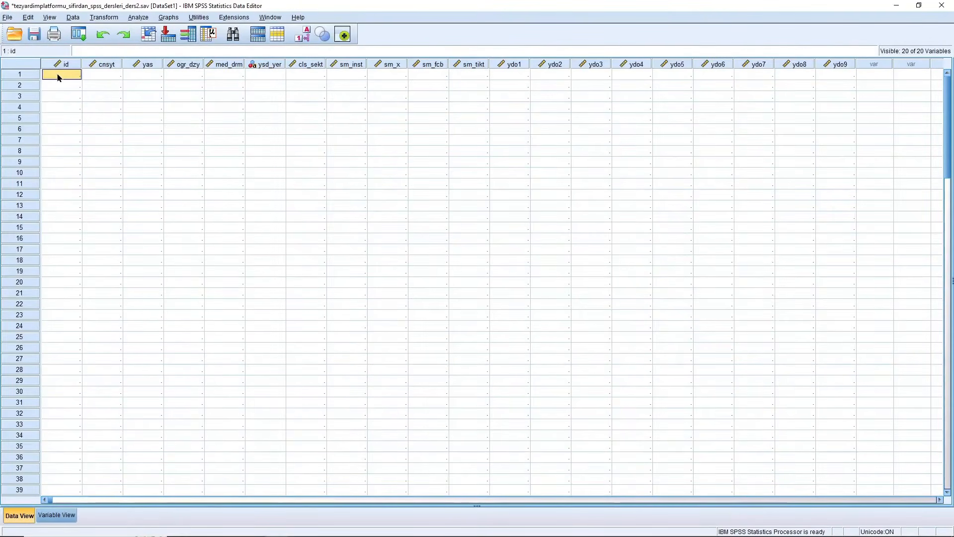
{"action": "right_click", "coordinate": [58, 77]}
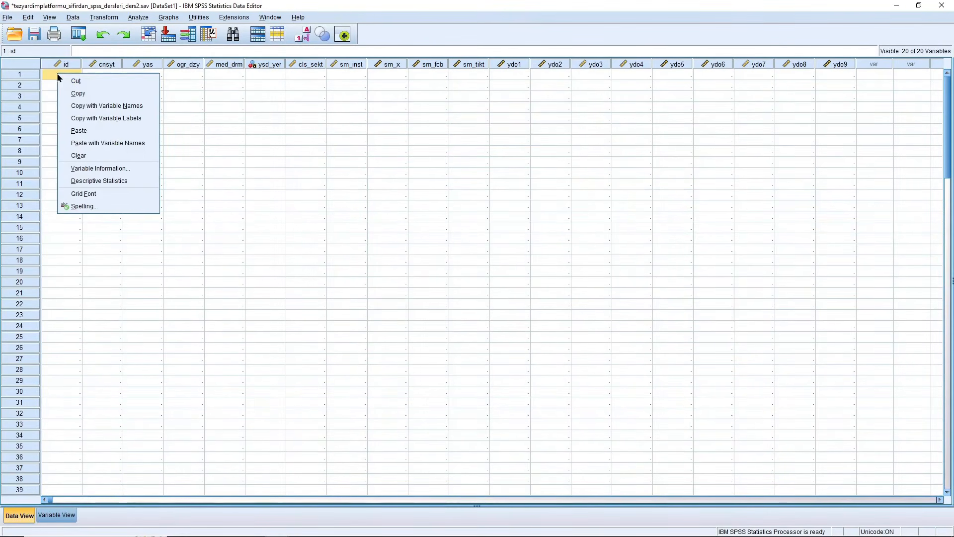
{"action": "left_click", "coordinate": [90, 132]}
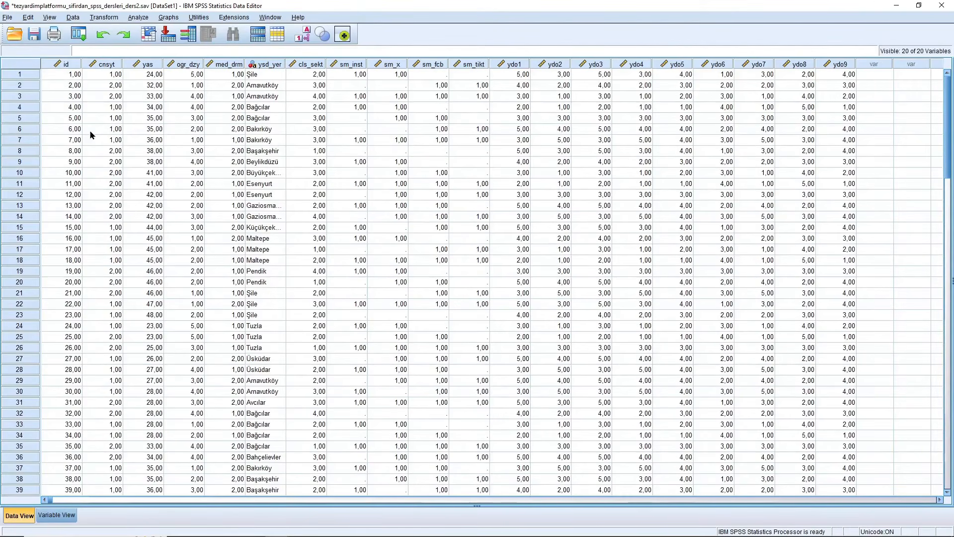
{"action": "scroll", "coordinate": [570, 290], "scroll_direction": "down", "scroll_amount": 20}
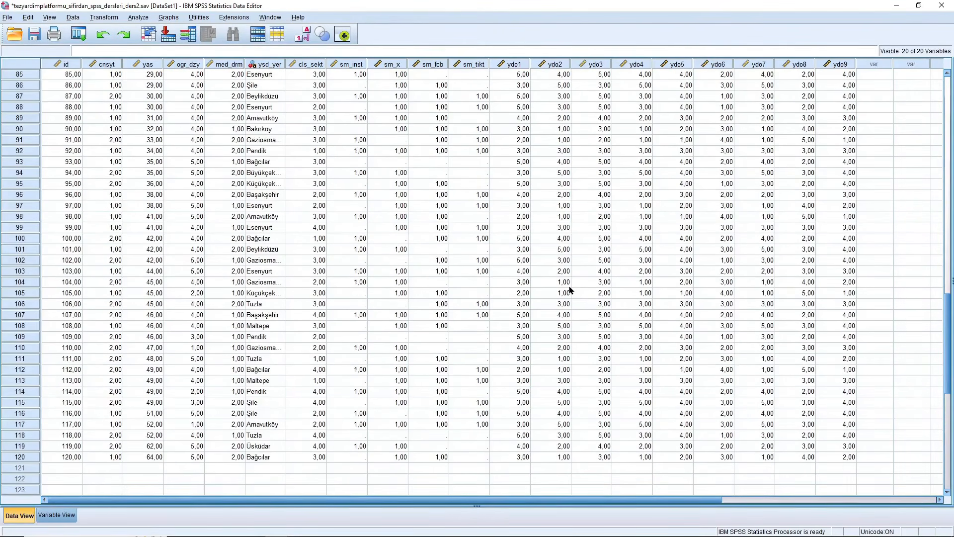
{"action": "scroll", "coordinate": [370, 267], "scroll_direction": "up", "scroll_amount": 20}
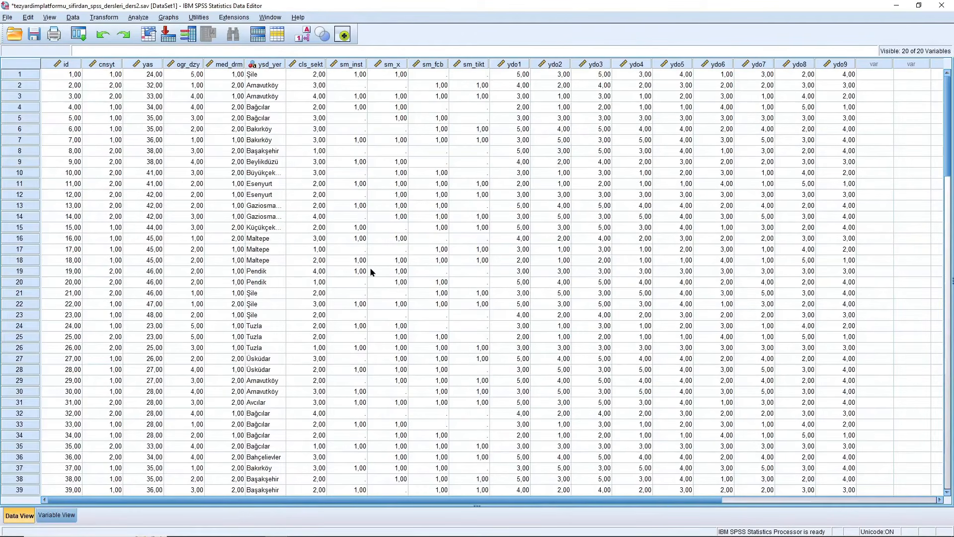
- Widen the Label column in Variable View and label id as Id and cnsyt as Cinsiyet
{"action": "left_click", "coordinate": [66, 516]}
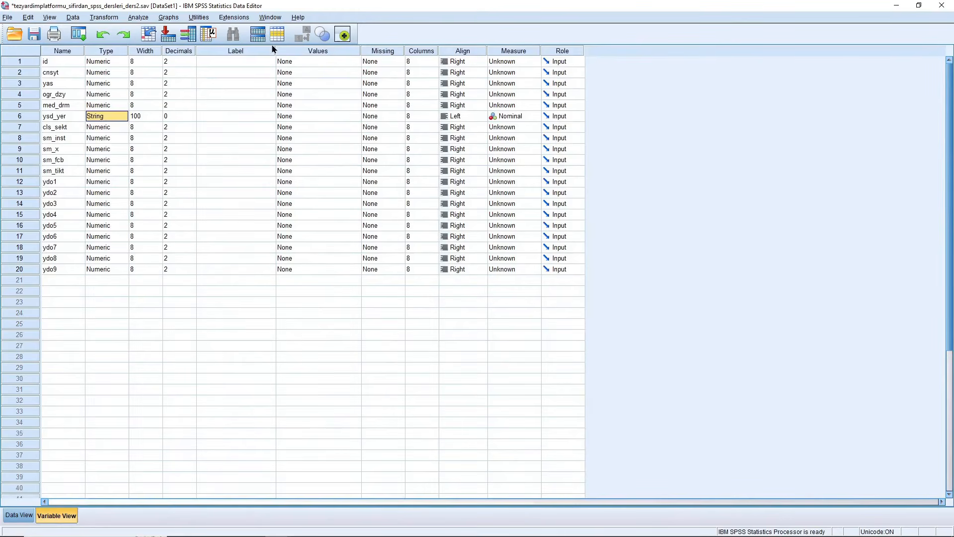
{"action": "left_click_drag", "start_coordinate": [274, 50], "coordinate": [321, 59]}
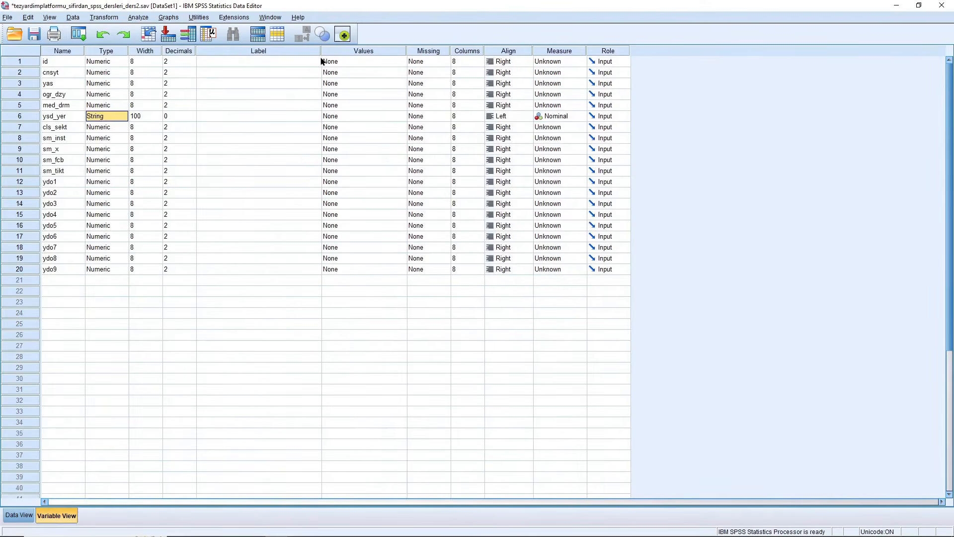
{"action": "left_click", "coordinate": [258, 60]}
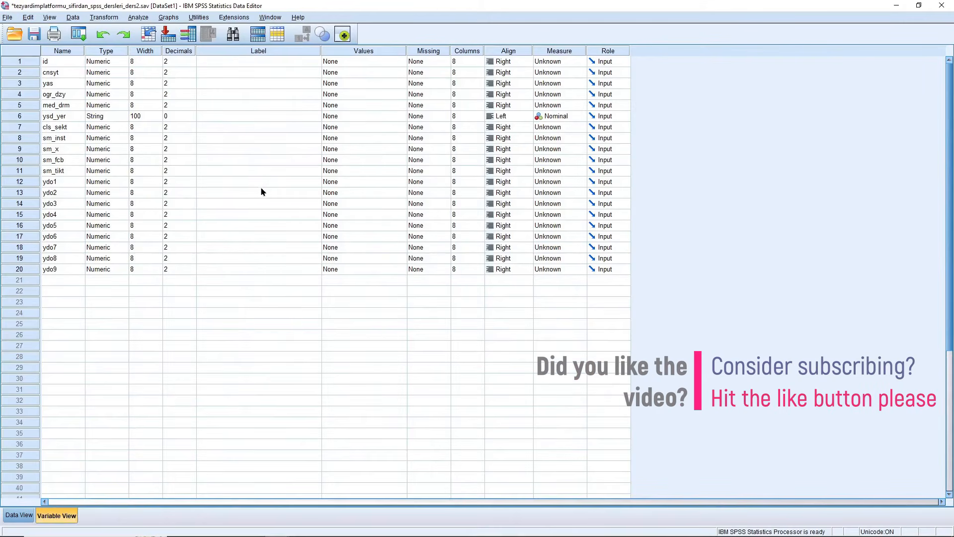
{"action": "left_click", "coordinate": [285, 61]}
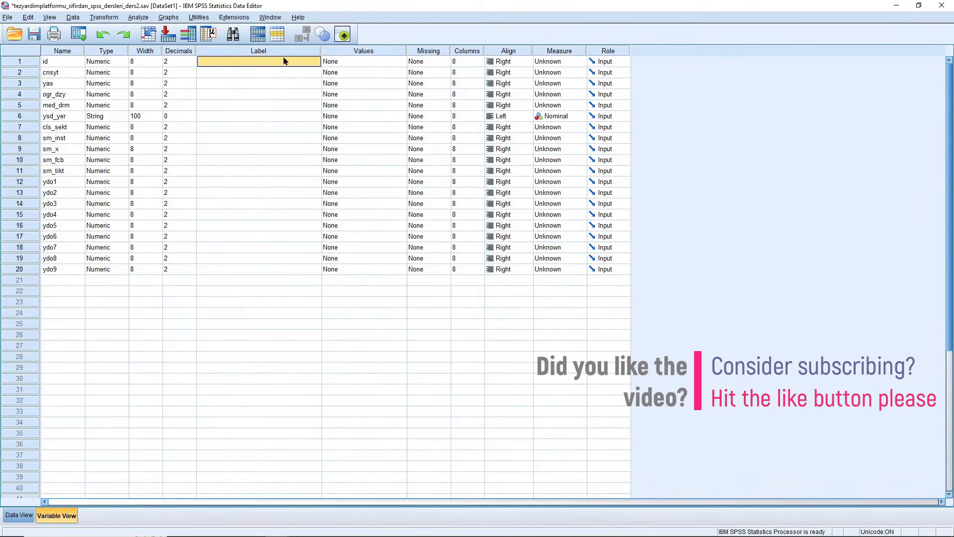
{"action": "type", "text": "Id"}
{"action": "key", "text": "Return"}
{"action": "type", "text": "Ci"}
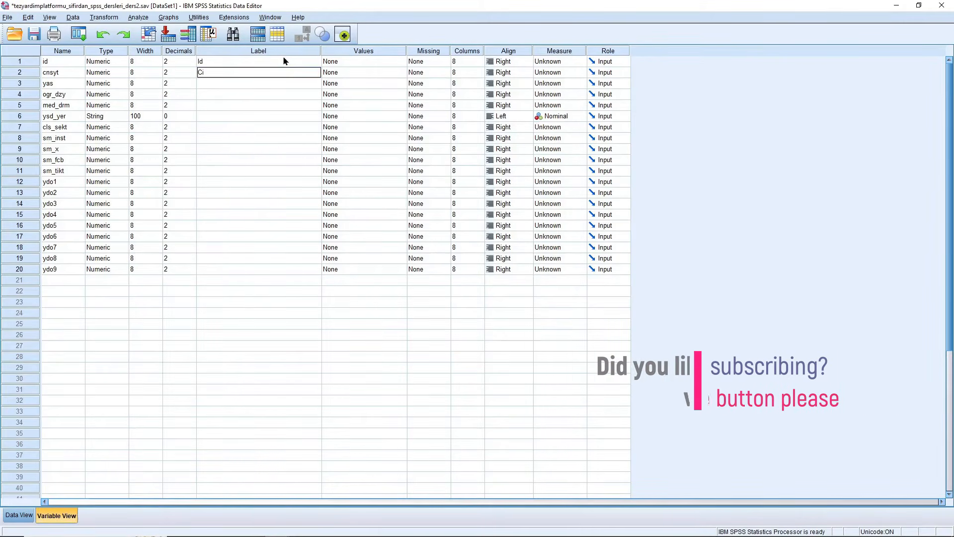
{"action": "type", "text": "nsiyet"}
{"action": "key", "text": "Return"}
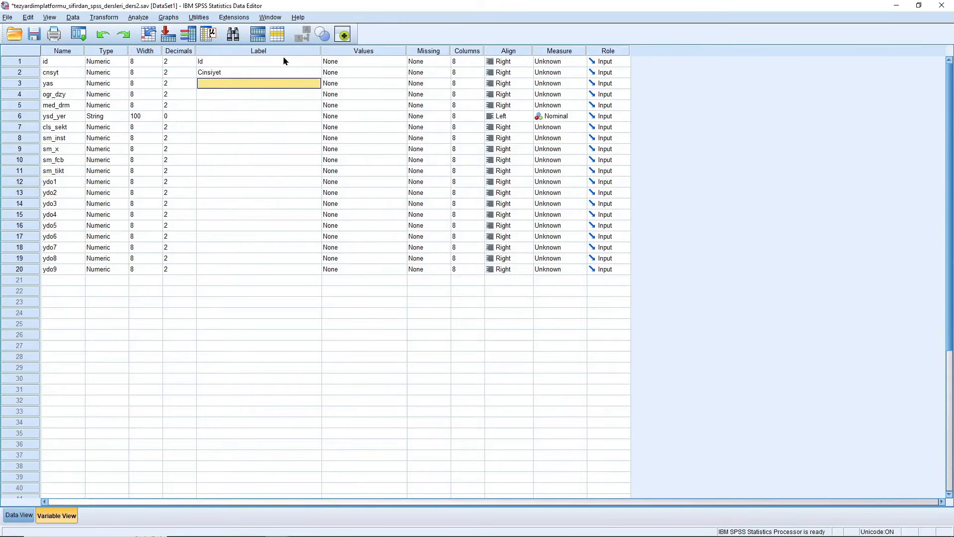
- Label yas as Yaş and ogr_dzy as Öğrenim Düzeyi, and look over the variable labels down to ydo9
{"action": "type", "text": "Yaş"}
{"action": "key", "text": "Return"}
{"action": "type", "text": "Öğren"}
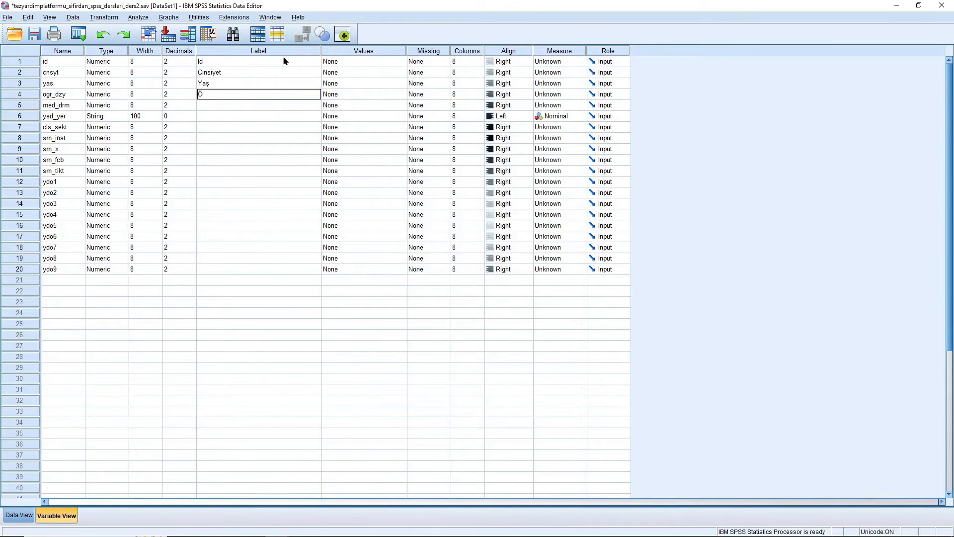
{"action": "type", "text": "Düzeyi"}
{"action": "key", "text": "Return"}
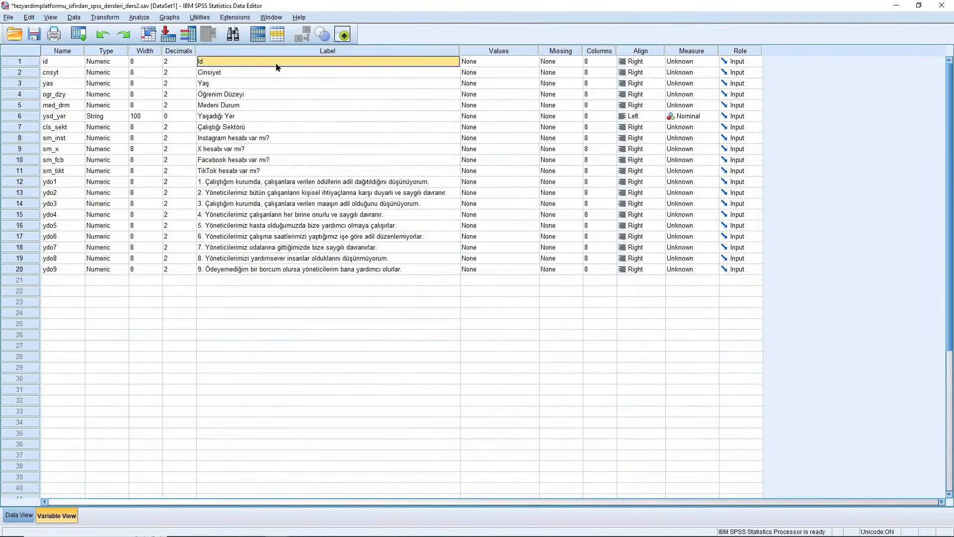
{"action": "left_click_drag", "start_coordinate": [276, 62], "coordinate": [278, 271]}
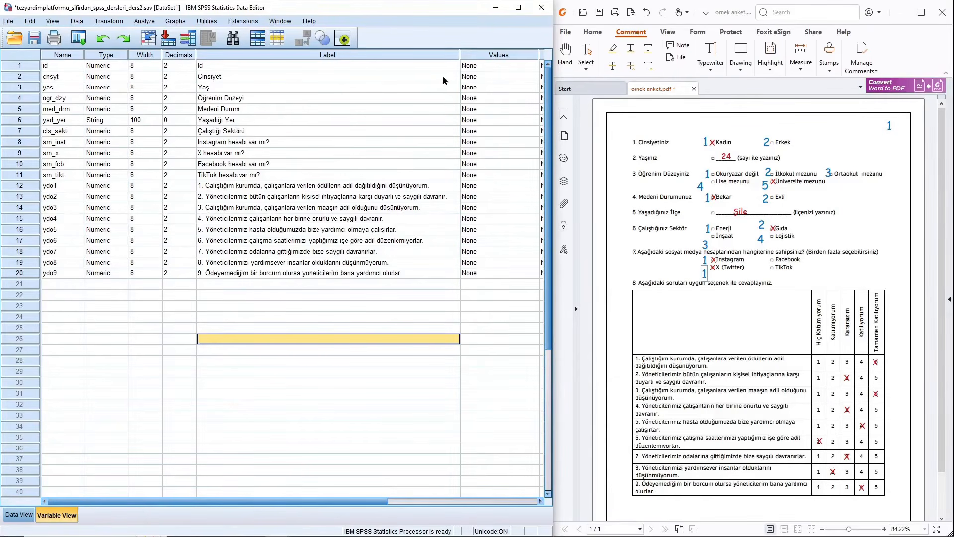
- Define the value labels of cnsyt as 1 = Kadın and 2 = Erkek
{"action": "double_click", "coordinate": [534, 77]}
{"action": "left_click_drag", "start_coordinate": [331, 204], "coordinate": [445, 131]}
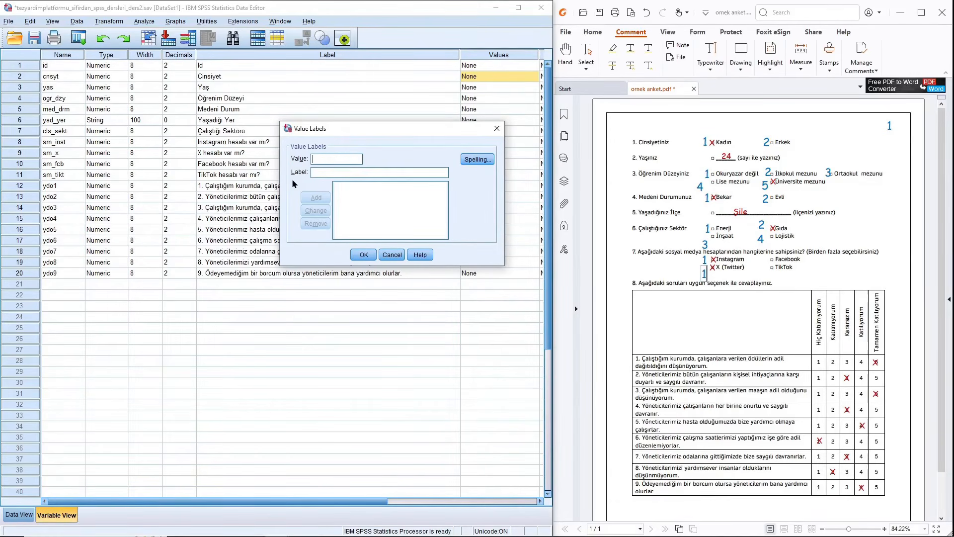
{"action": "left_click", "coordinate": [322, 173]}
{"action": "type", "text": "Kadın"}
{"action": "left_click", "coordinate": [311, 200]}
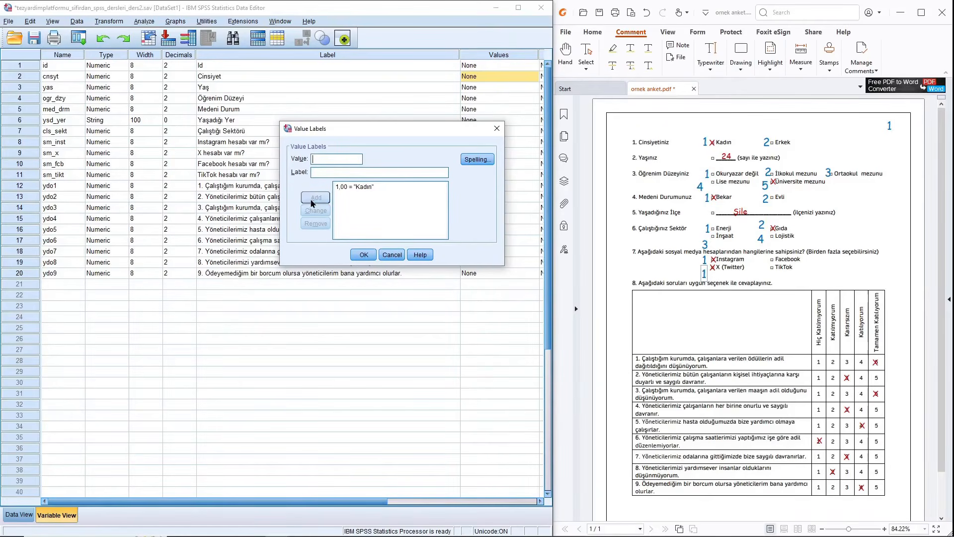
{"action": "type", "text": "2"}
{"action": "left_click", "coordinate": [339, 171]}
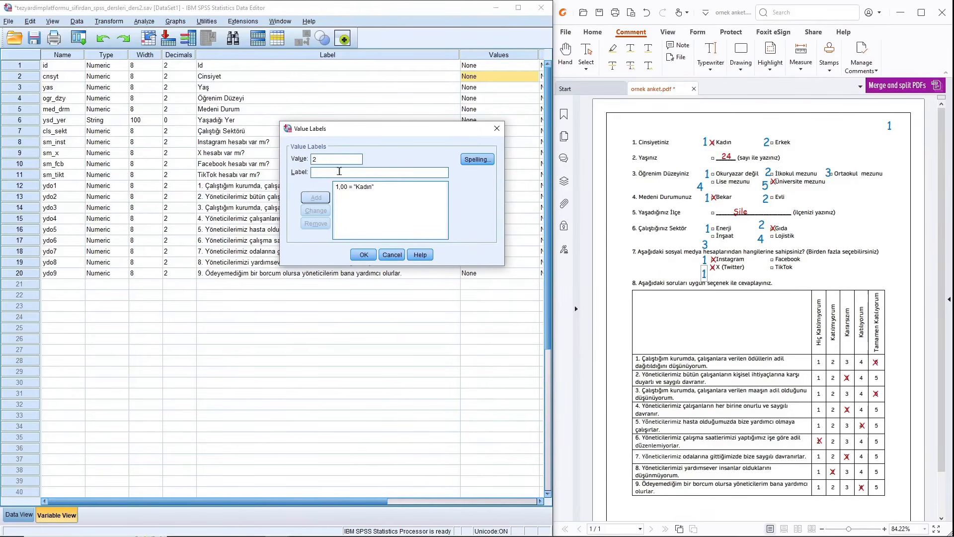
{"action": "type", "text": "Erkek"}
{"action": "left_click", "coordinate": [316, 198]}
{"action": "left_click", "coordinate": [365, 256]}
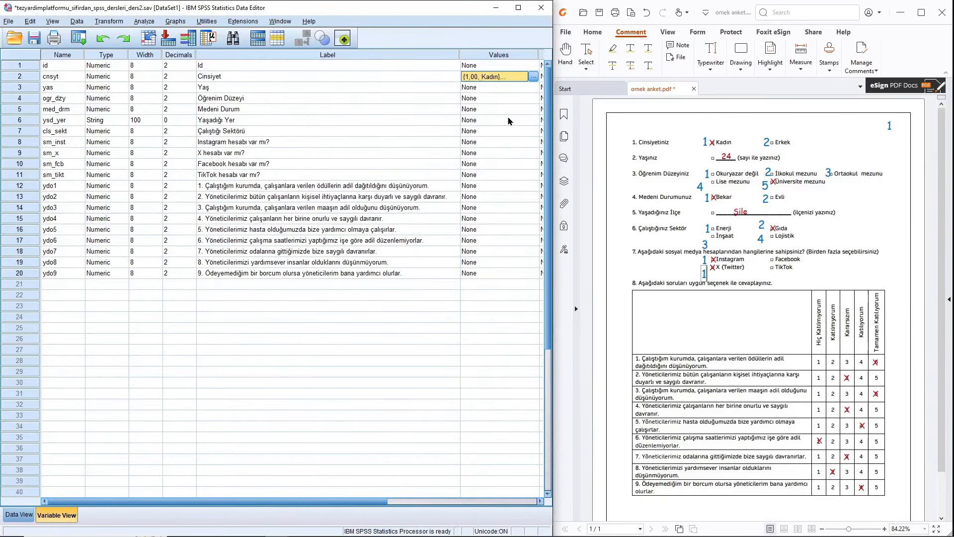
- Open the value labels of ogr_dzy and add 1 = Okuryazar değil
{"action": "left_click", "coordinate": [530, 97]}
{"action": "left_click", "coordinate": [533, 98]}
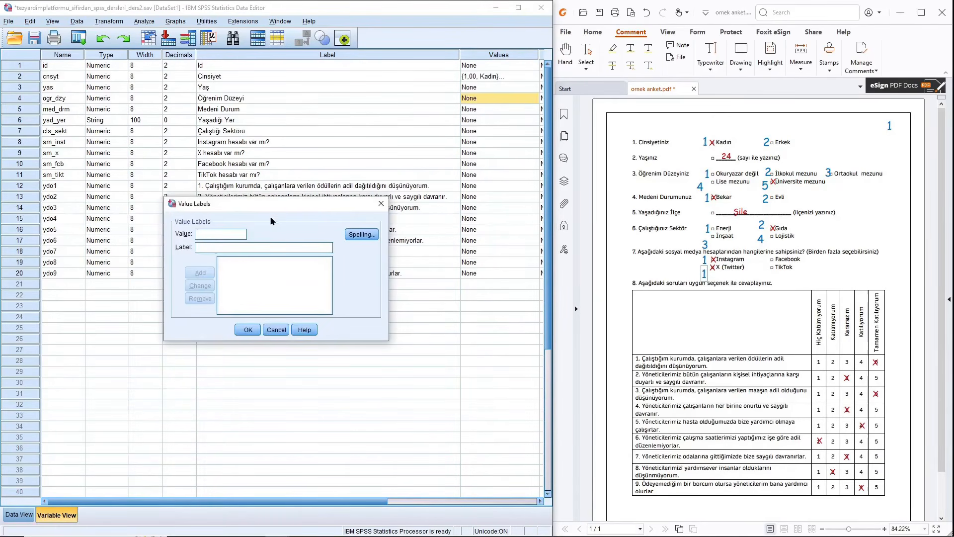
{"action": "left_click", "coordinate": [223, 233]}
{"action": "type", "text": "1"}
{"action": "key", "text": "Tab"}
{"action": "type", "text": "Okuryazar değil"}
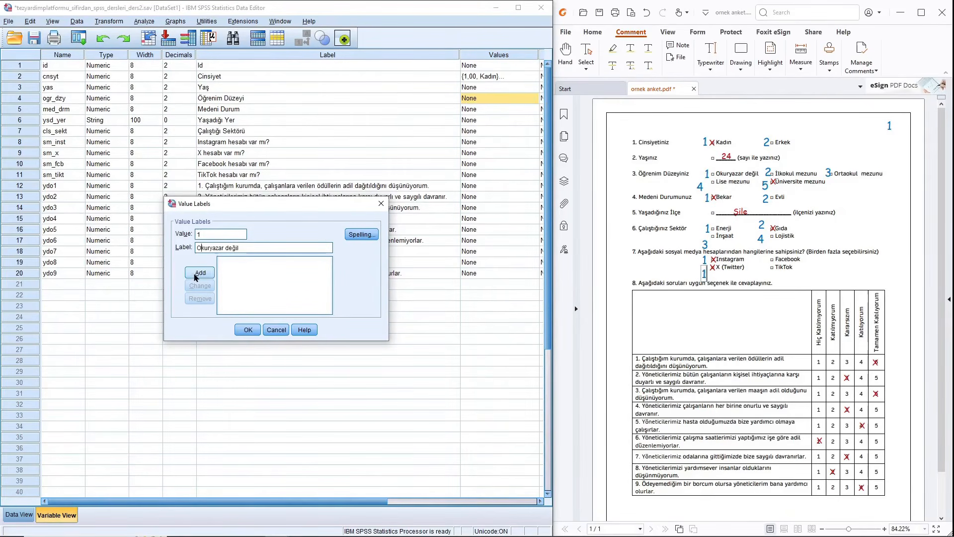
{"action": "left_click", "coordinate": [199, 272]}
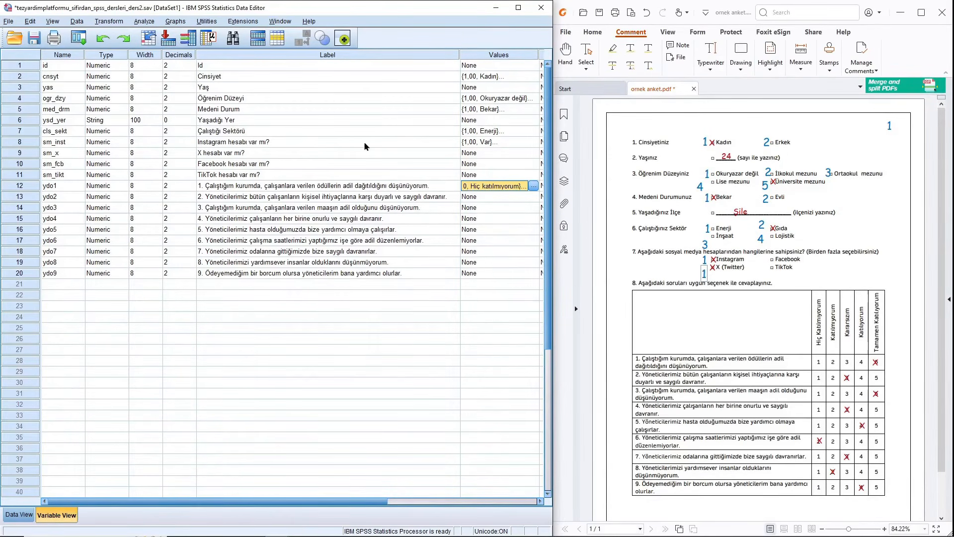
- Check the value labels of sm_inst and copy them to sm_x, sm_fcb and sm_tikt
{"action": "left_click", "coordinate": [537, 144]}
{"action": "left_click", "coordinate": [533, 141]}
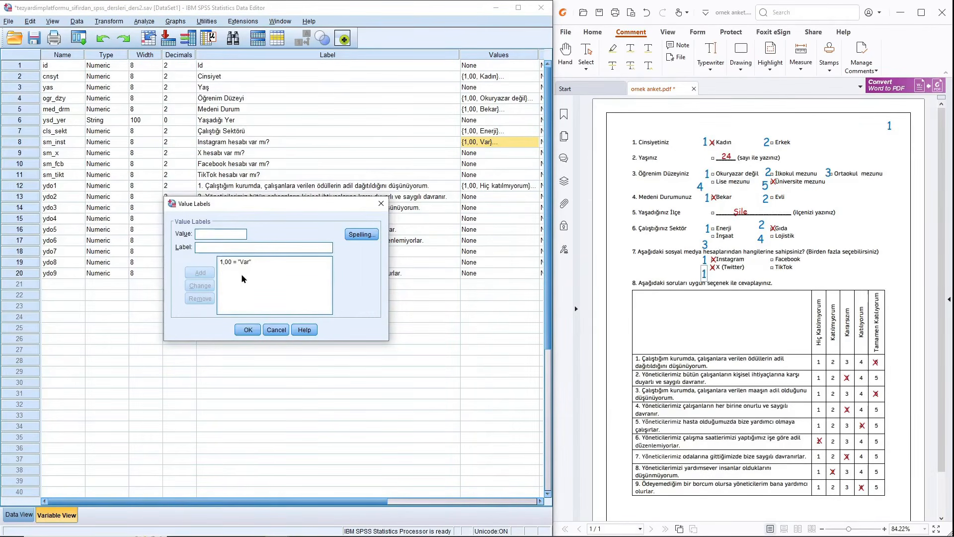
{"action": "left_click", "coordinate": [247, 329]}
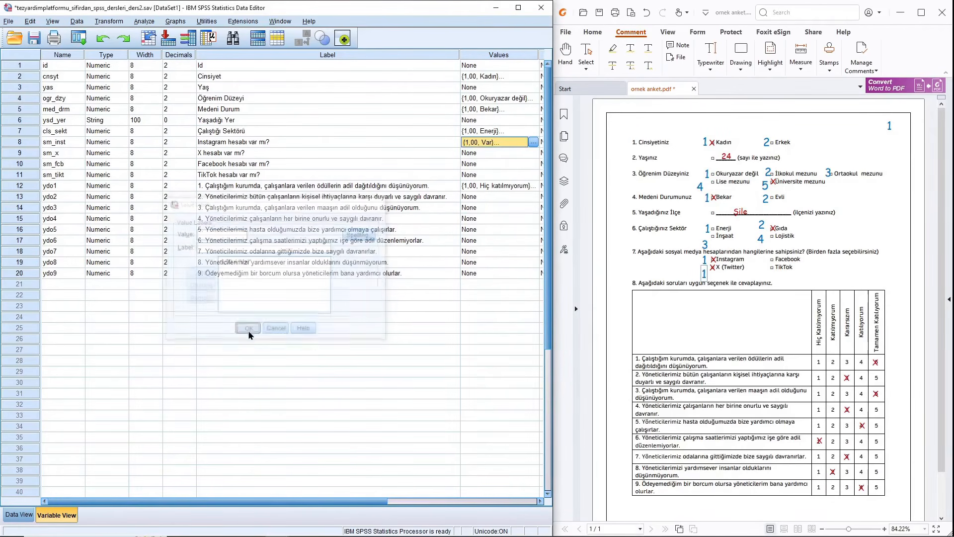
{"action": "right_click", "coordinate": [477, 143]}
{"action": "left_click", "coordinate": [491, 150]}
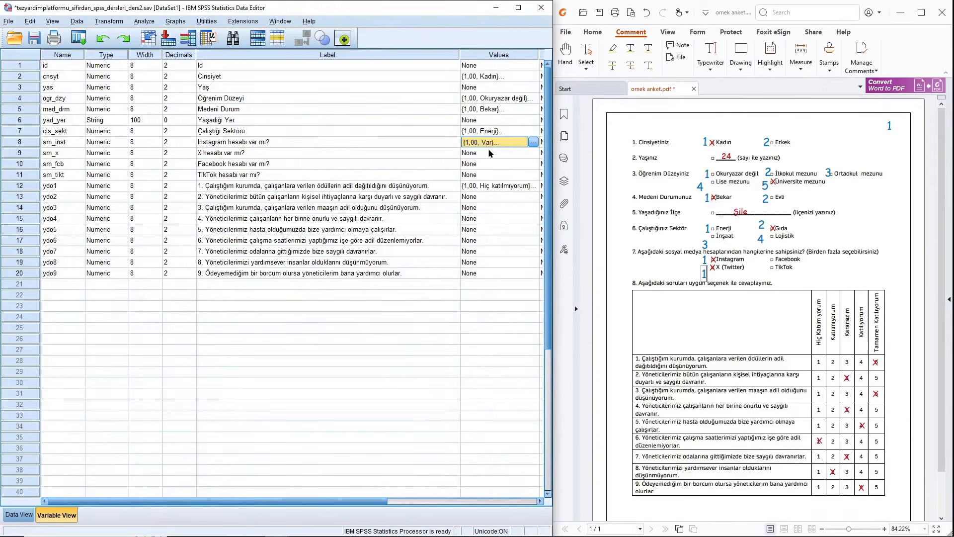
{"action": "left_click_drag", "start_coordinate": [481, 151], "coordinate": [481, 174]}
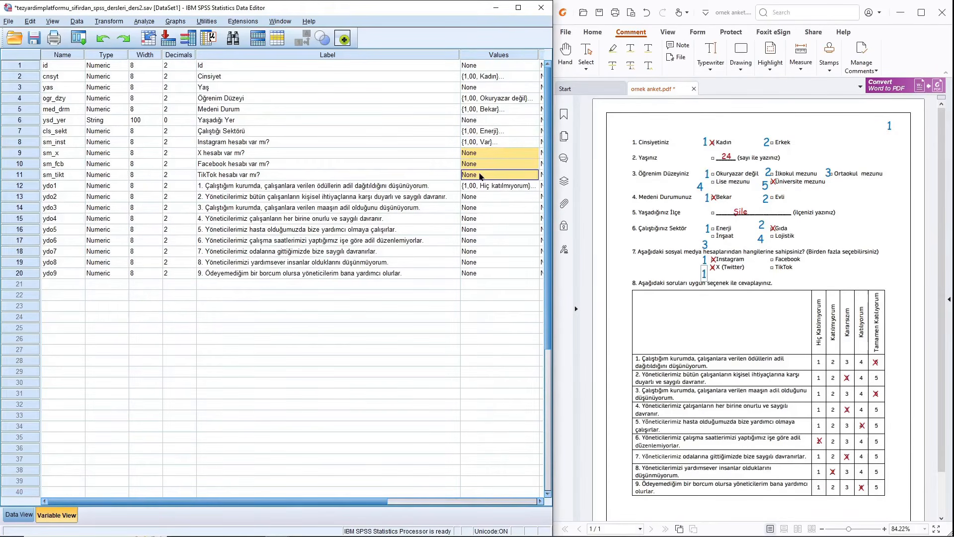
{"action": "right_click", "coordinate": [481, 176]}
{"action": "left_click", "coordinate": [496, 193]}
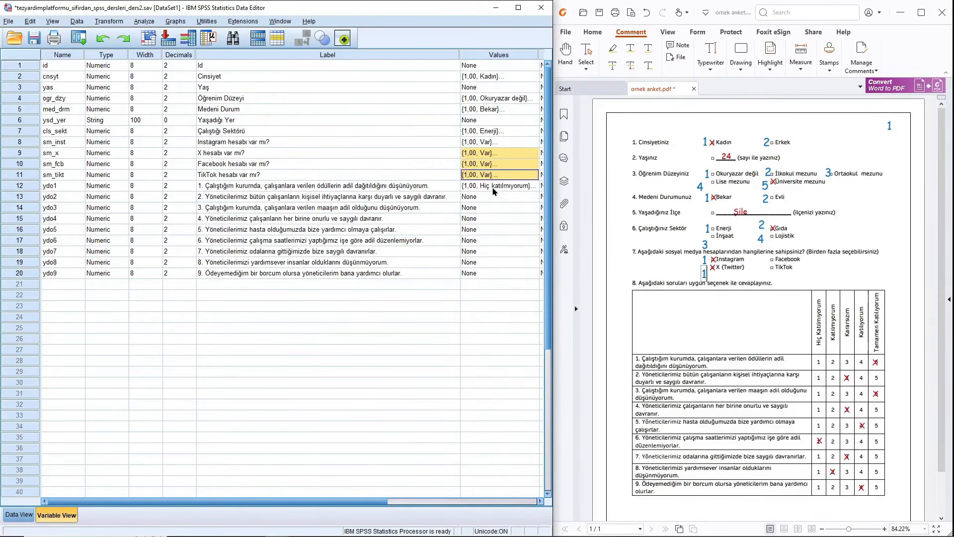
{"action": "left_click", "coordinate": [489, 143]}
{"action": "left_click", "coordinate": [490, 151]}
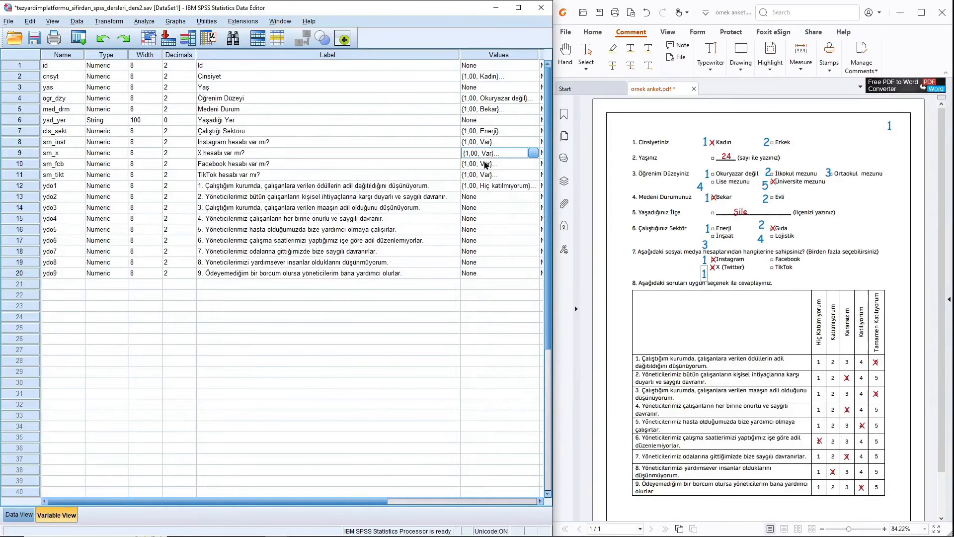
{"action": "left_click", "coordinate": [484, 167]}
{"action": "left_click", "coordinate": [482, 177]}
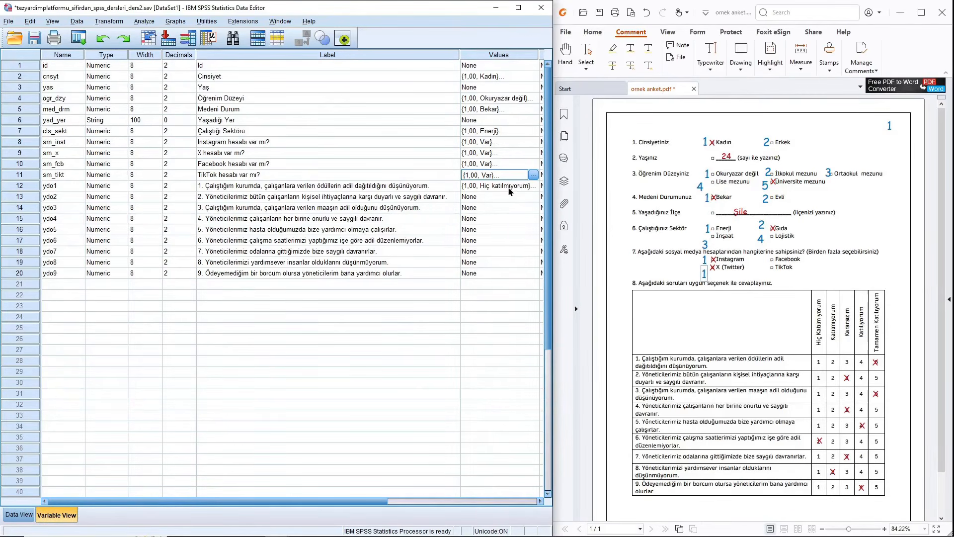
- Check the five agreement value labels of ydo1 and copy them to ydo2 through ydo9
{"action": "left_click", "coordinate": [489, 189]}
{"action": "left_click", "coordinate": [533, 185]}
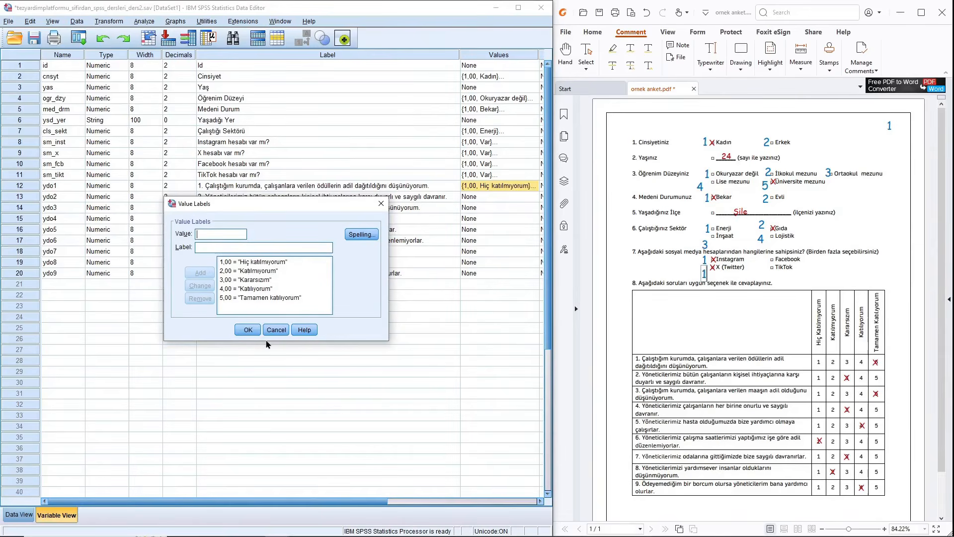
{"action": "left_click", "coordinate": [248, 329]}
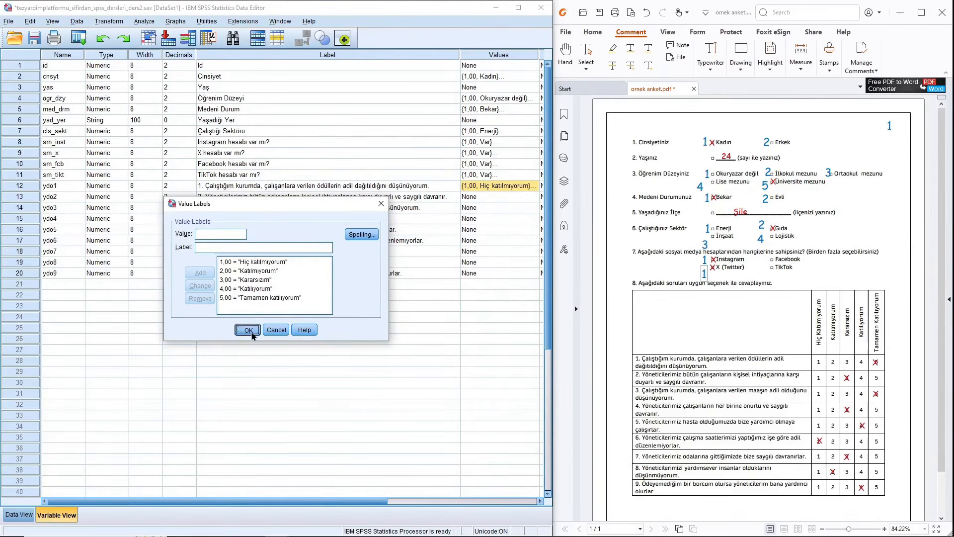
{"action": "right_click", "coordinate": [484, 190]}
{"action": "left_click", "coordinate": [493, 200]}
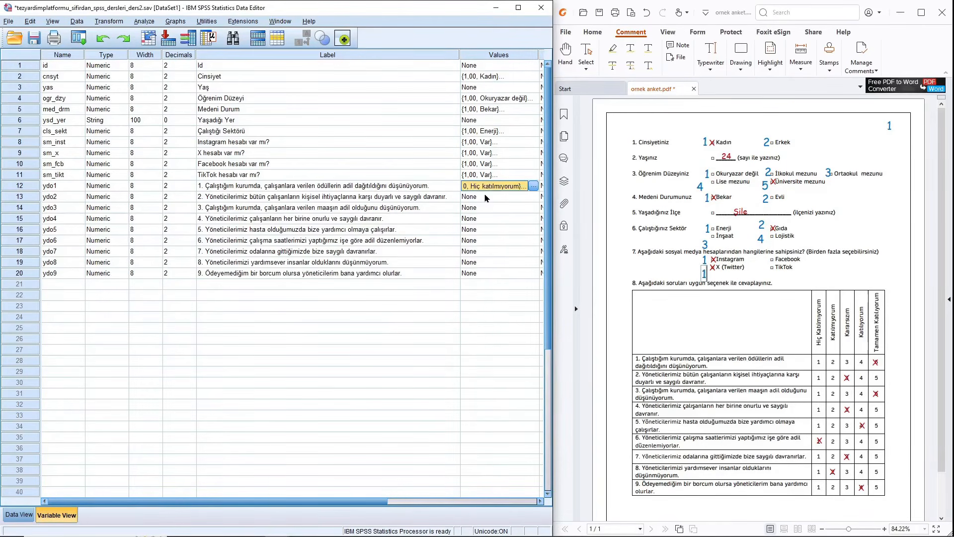
{"action": "left_click_drag", "start_coordinate": [484, 194], "coordinate": [485, 273]}
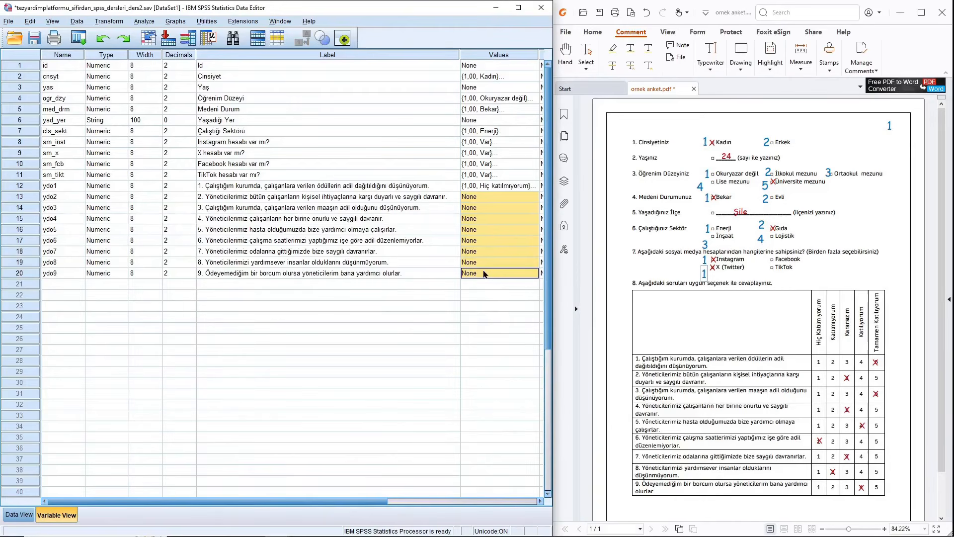
{"action": "right_click", "coordinate": [474, 204]}
{"action": "left_click", "coordinate": [485, 222]}
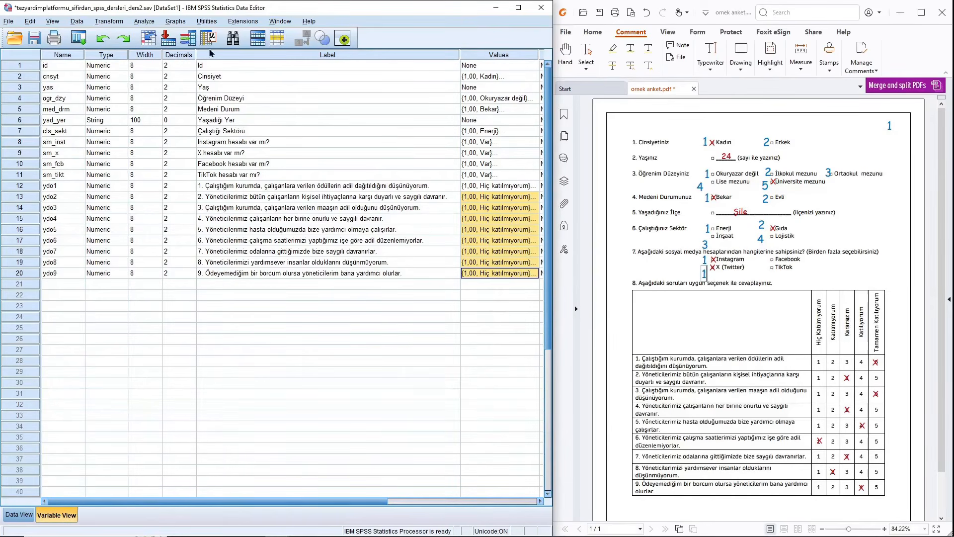
- Open the Variables information, enlarge its window and review the definitions and value labels of cnsyt, yas, ogr_dzy, cls_sekt, sm_tikt and ydo3
{"action": "left_click", "coordinate": [207, 22]}
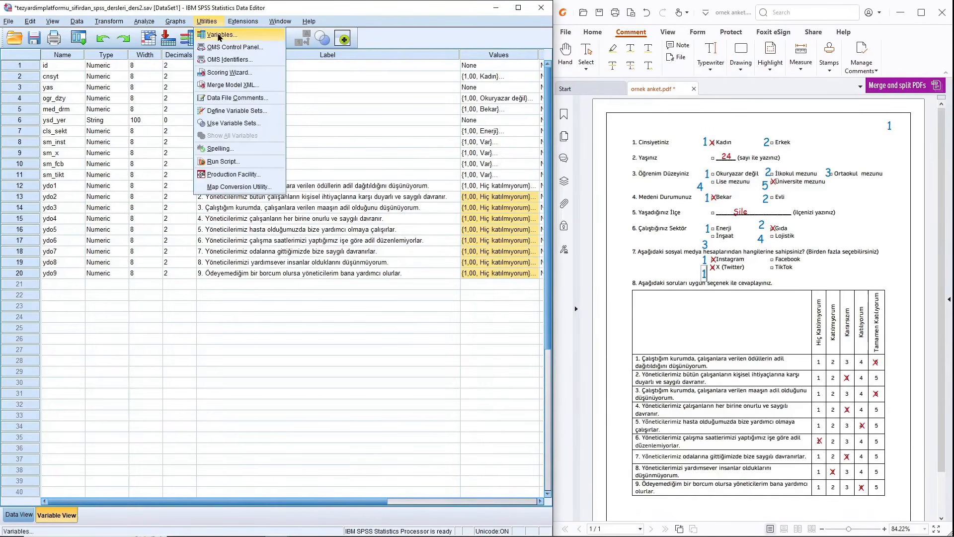
{"action": "left_click", "coordinate": [219, 35]}
{"action": "left_click_drag", "start_coordinate": [437, 174], "coordinate": [296, 120]}
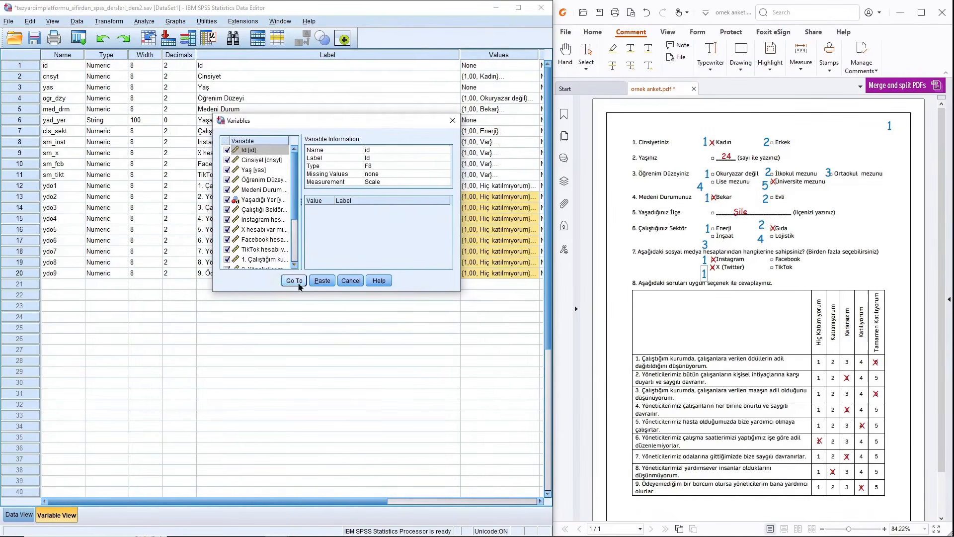
{"action": "left_click_drag", "start_coordinate": [353, 291], "coordinate": [354, 342]}
{"action": "left_click_drag", "start_coordinate": [213, 206], "coordinate": [146, 204]}
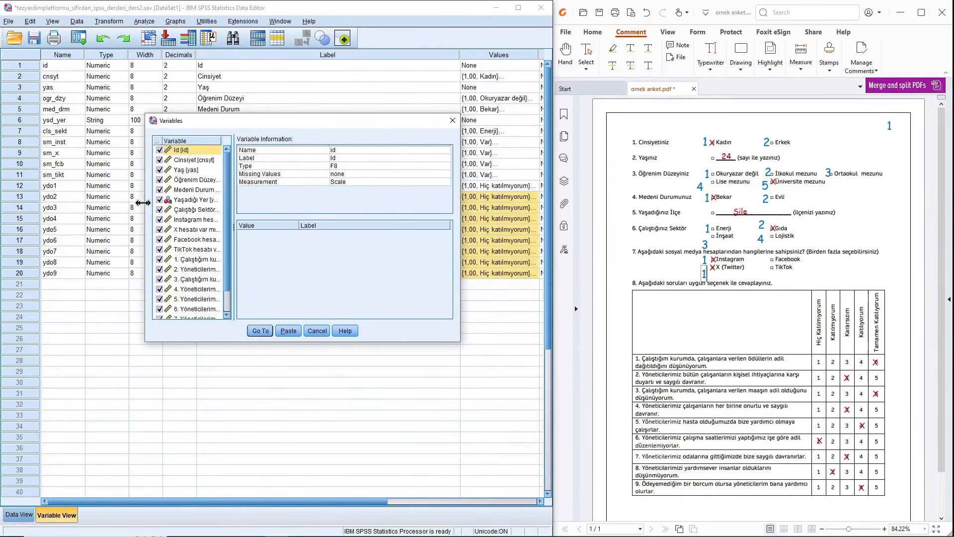
{"action": "left_click", "coordinate": [190, 160]}
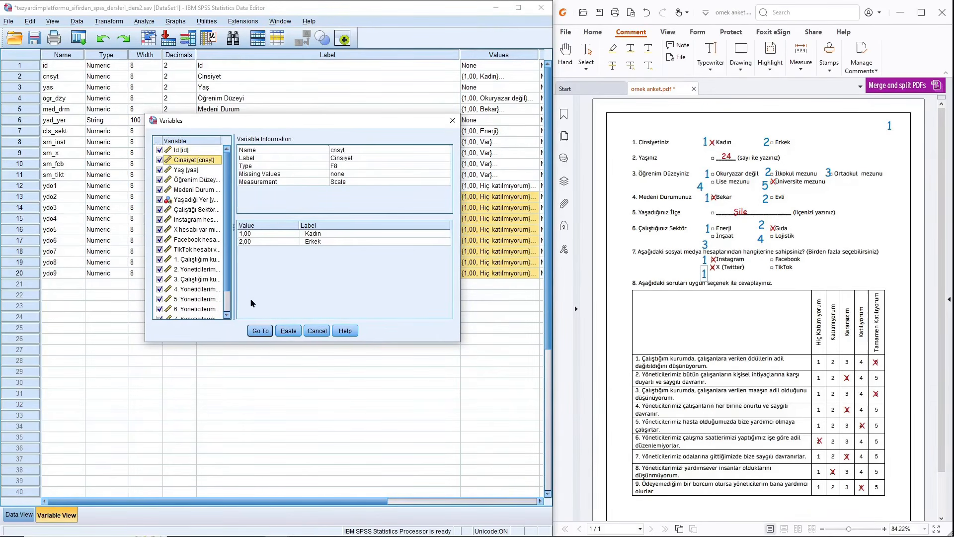
{"action": "left_click", "coordinate": [181, 170]}
{"action": "left_click", "coordinate": [192, 180]}
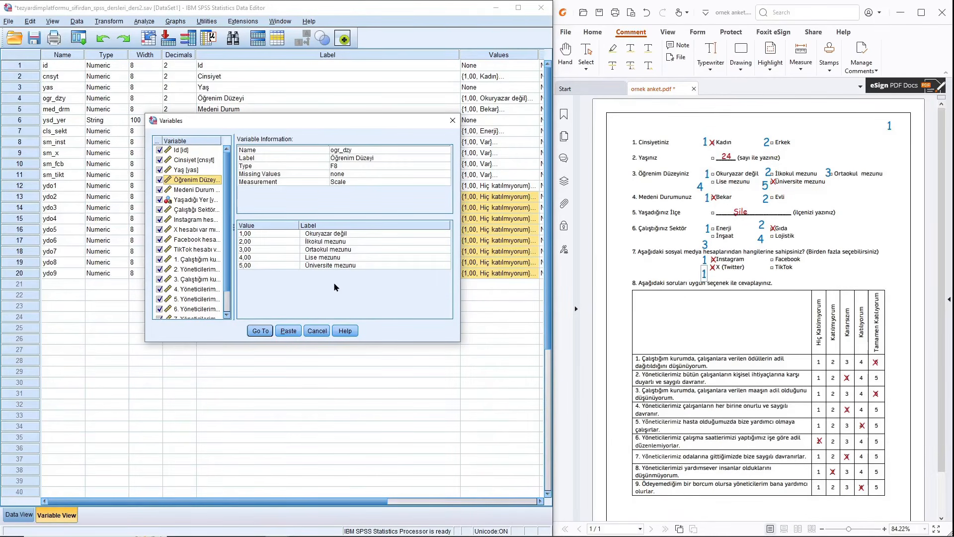
{"action": "left_click", "coordinate": [183, 209]}
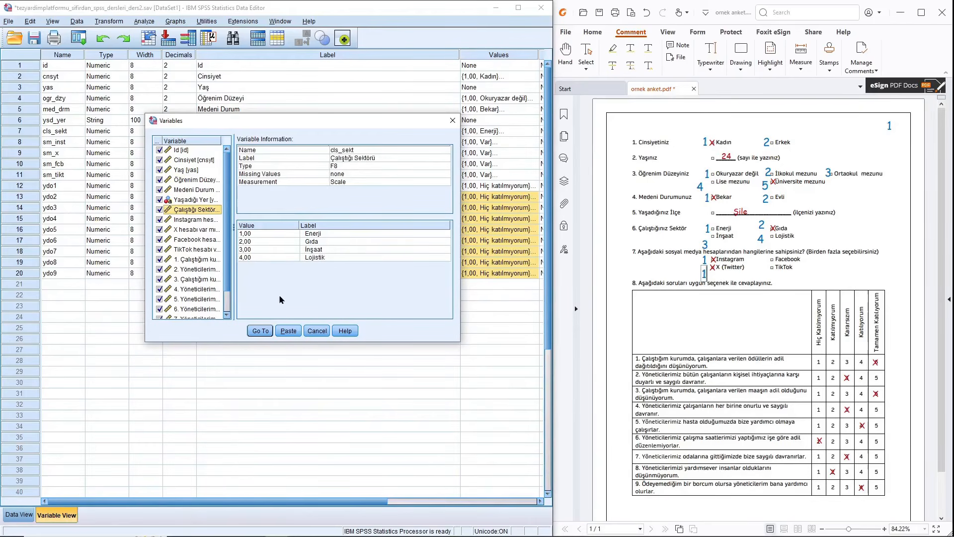
{"action": "left_click", "coordinate": [194, 249]}
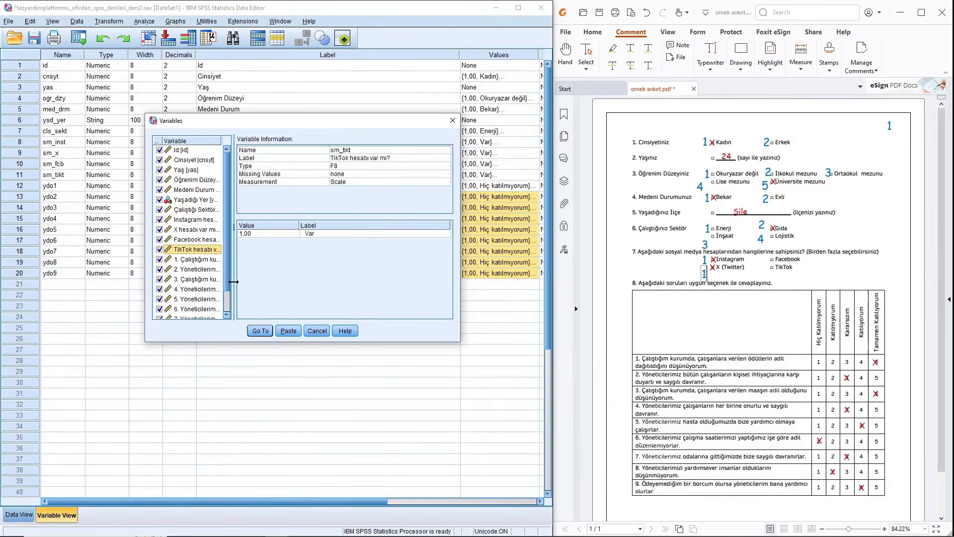
{"action": "left_click", "coordinate": [194, 278]}
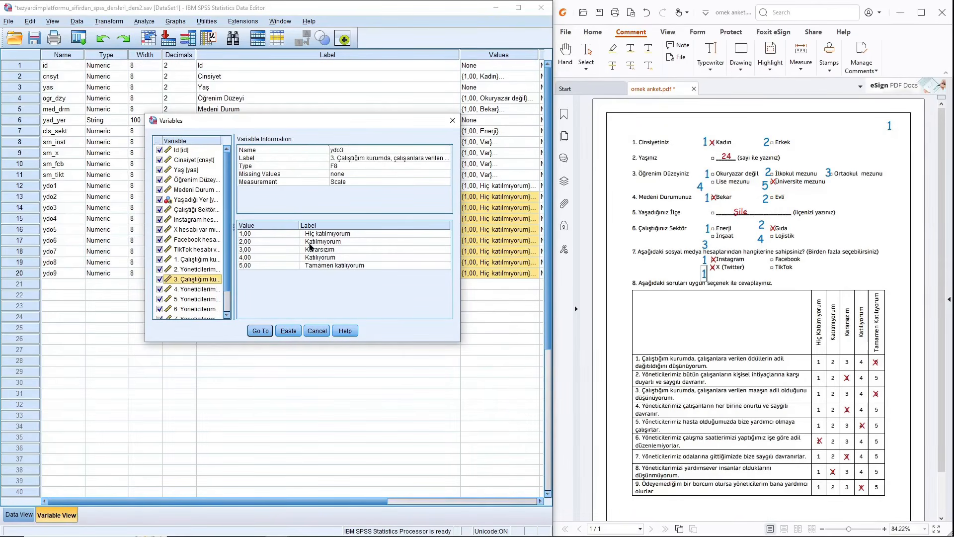
{"action": "left_click", "coordinate": [316, 331]}
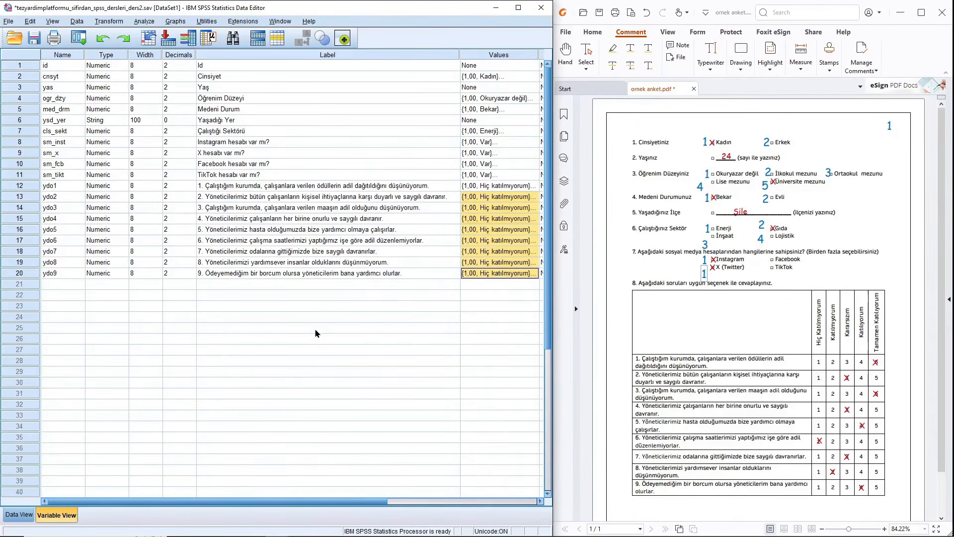
- Narrow the Label column in Variable View and set the measurement level of id and cnsyt to Nominal
{"action": "left_click_drag", "start_coordinate": [460, 53], "coordinate": [261, 74]}
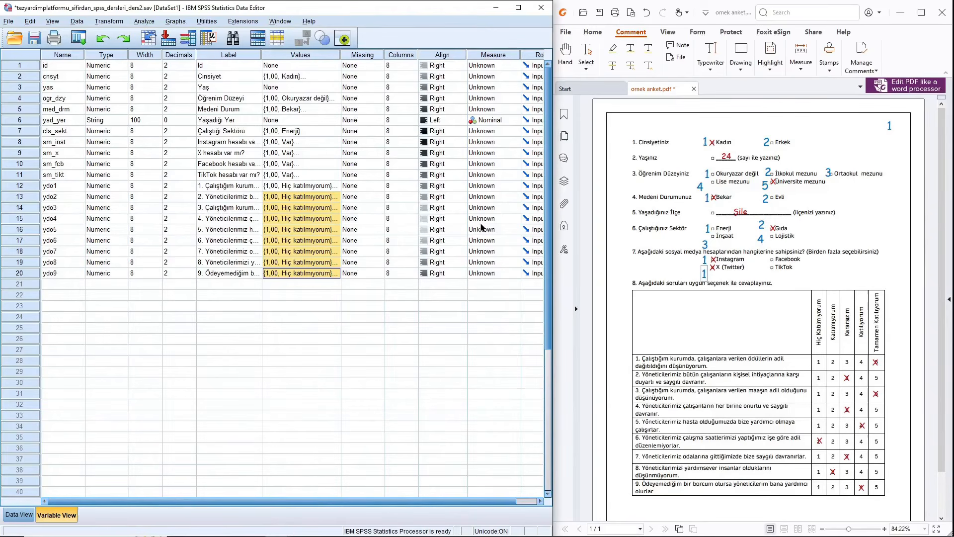
{"action": "left_click", "coordinate": [514, 74]}
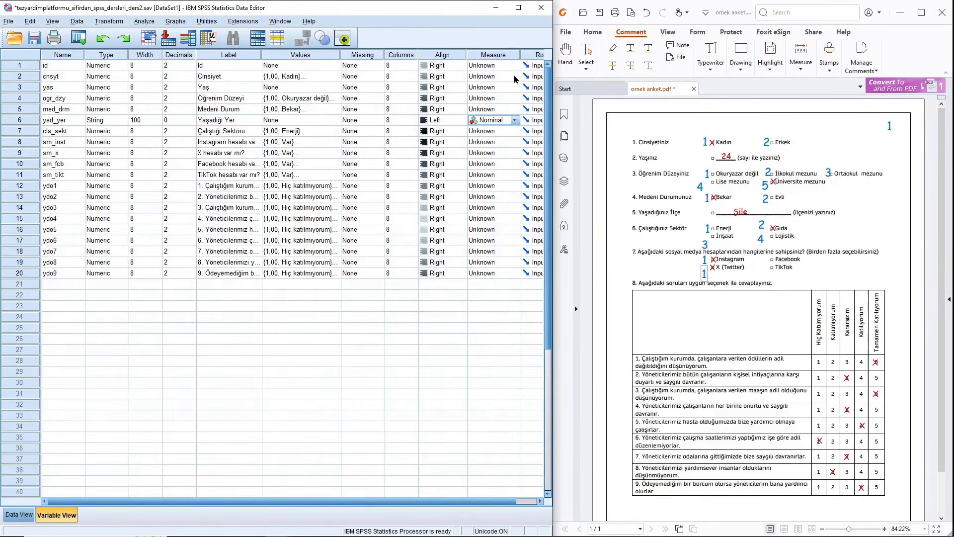
{"action": "left_click", "coordinate": [514, 77]}
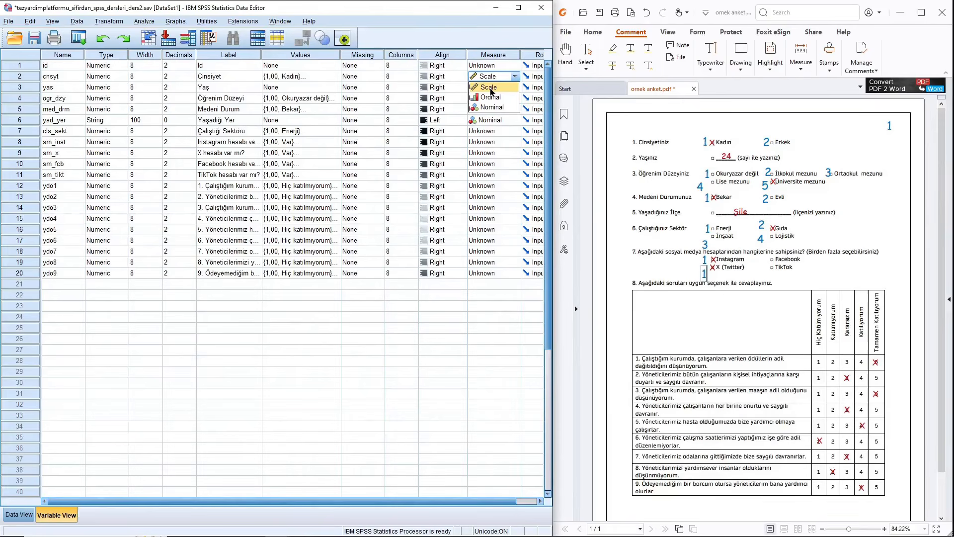
{"action": "left_click", "coordinate": [487, 69]}
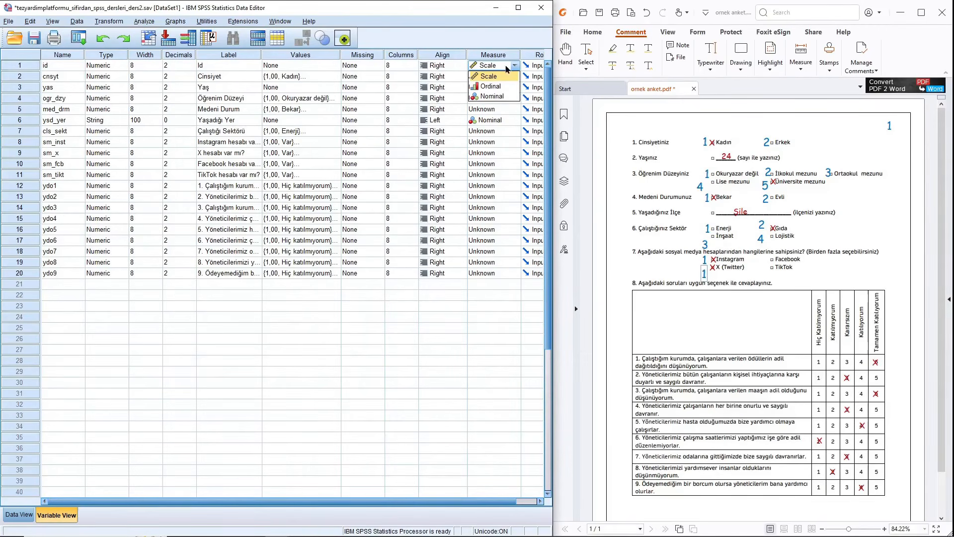
{"action": "left_click", "coordinate": [495, 97]}
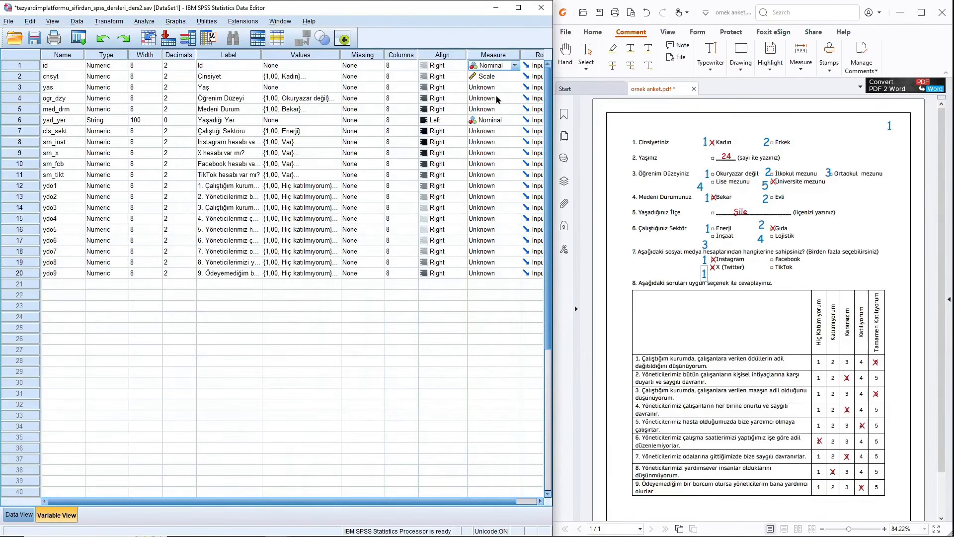
{"action": "left_click", "coordinate": [515, 77]}
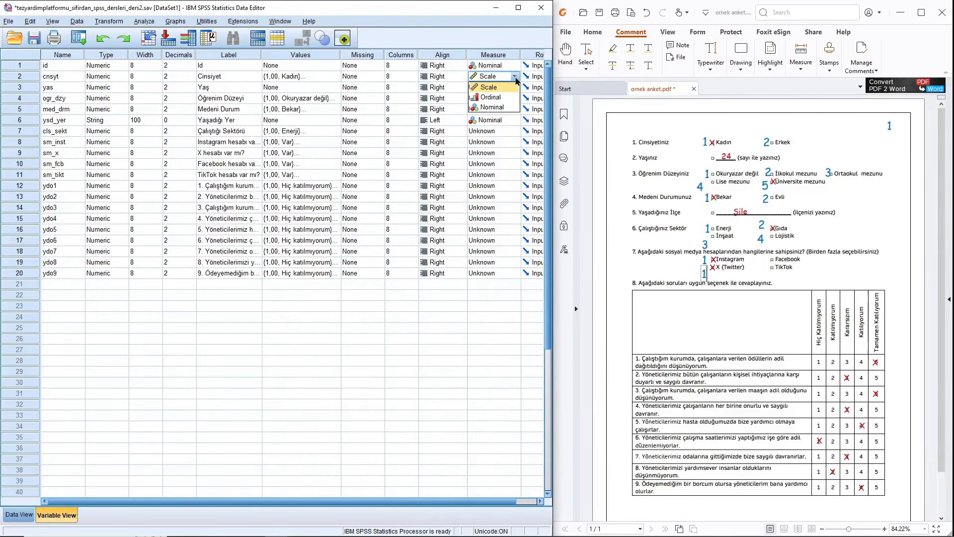
{"action": "left_click", "coordinate": [508, 109]}
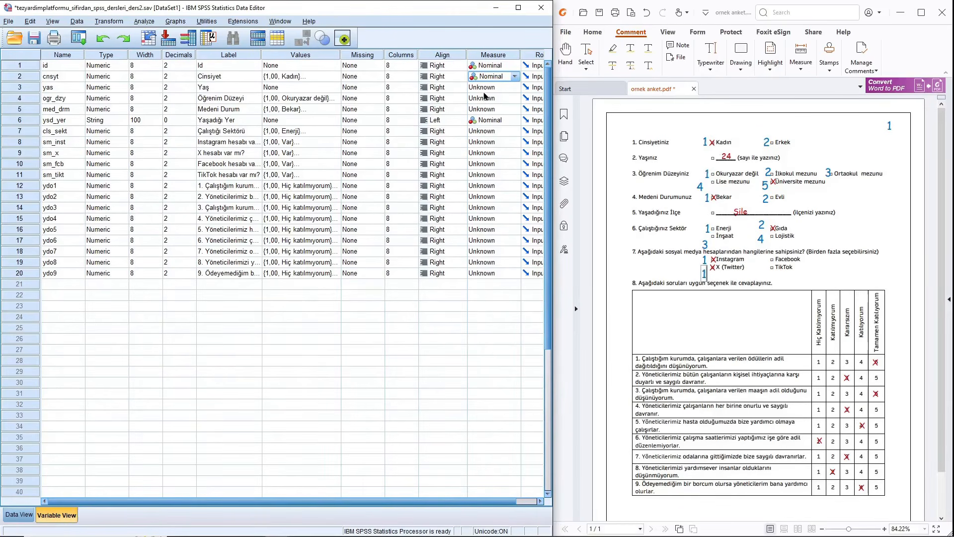
- Set the measurement level of yas to Scale and of ogr_dzy to Ordinal
{"action": "left_click", "coordinate": [511, 87]}
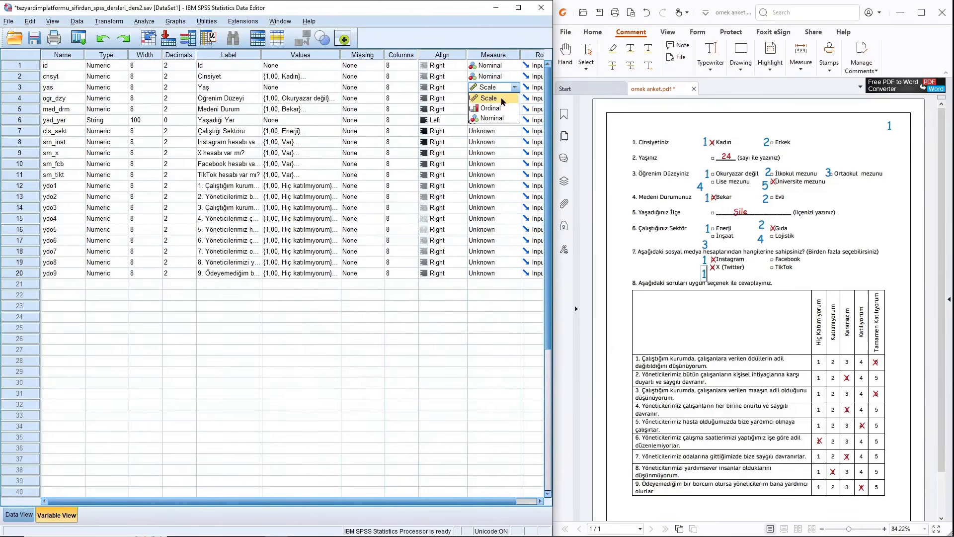
{"action": "left_click", "coordinate": [504, 99]}
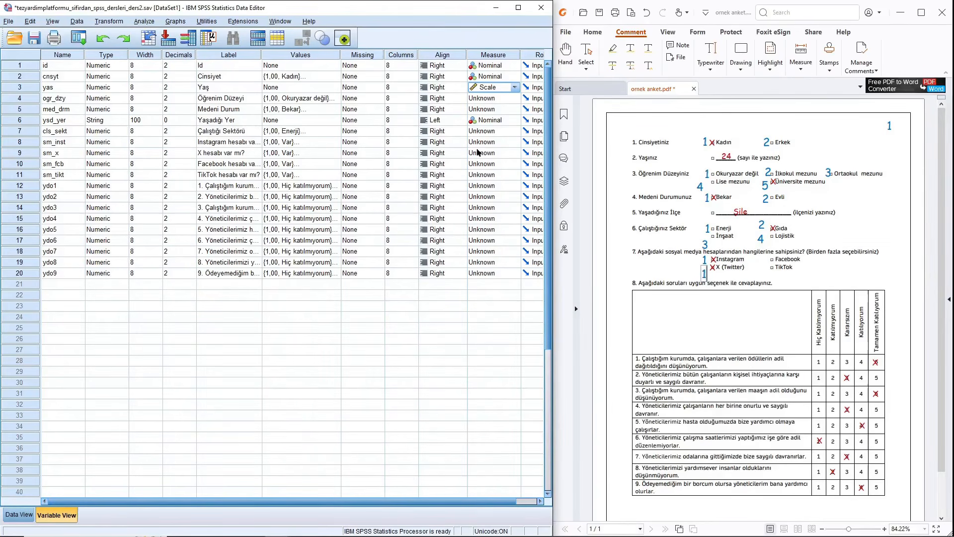
{"action": "left_click", "coordinate": [494, 102]}
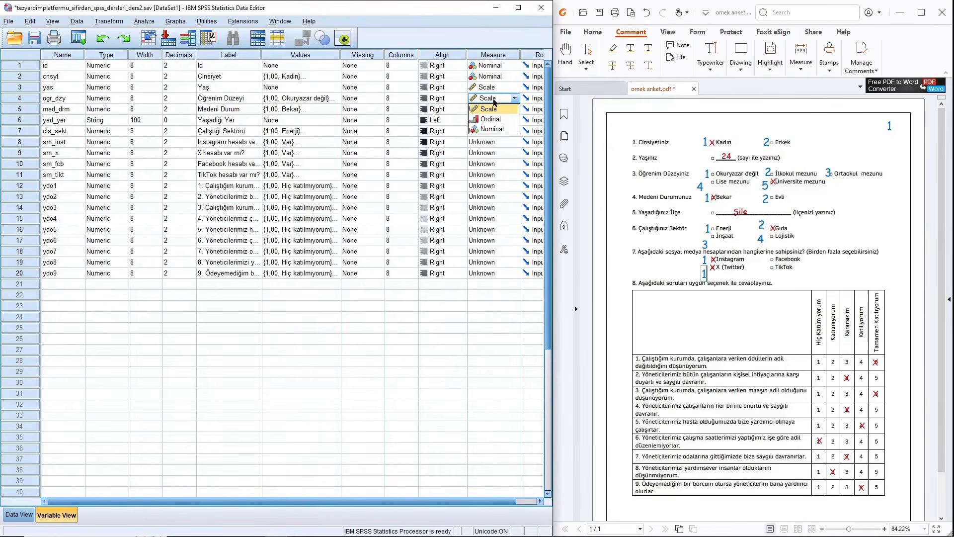
{"action": "left_click", "coordinate": [491, 119]}
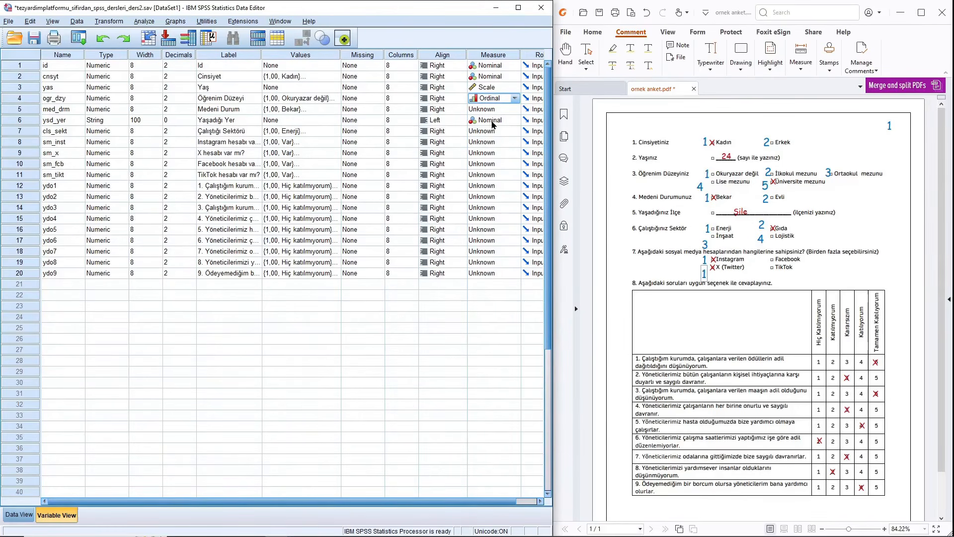
- Switch the measurement level of ogr_dzy to Nominal and return it to Ordinal
{"action": "left_click", "coordinate": [514, 100]}
{"action": "left_click", "coordinate": [496, 131]}
{"action": "left_click", "coordinate": [514, 98]}
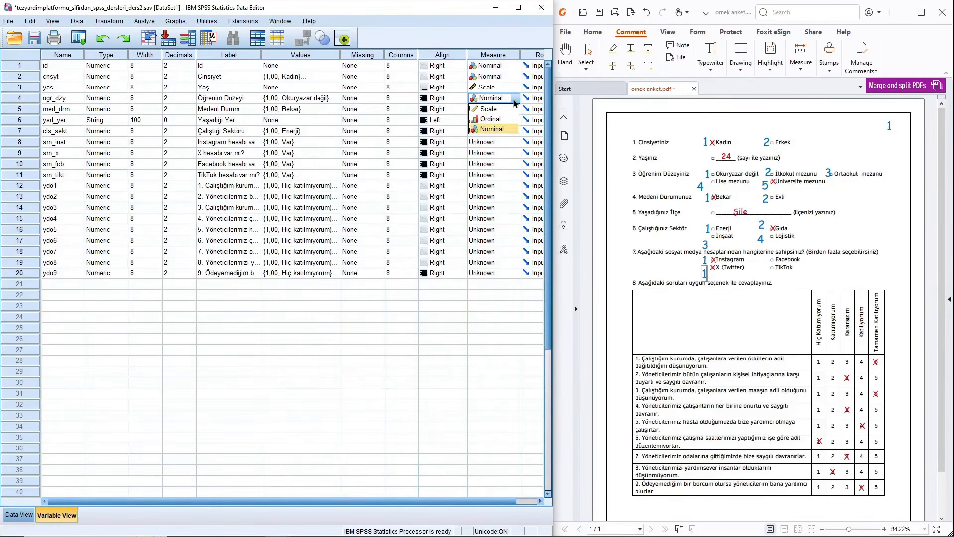
{"action": "left_click", "coordinate": [497, 120]}
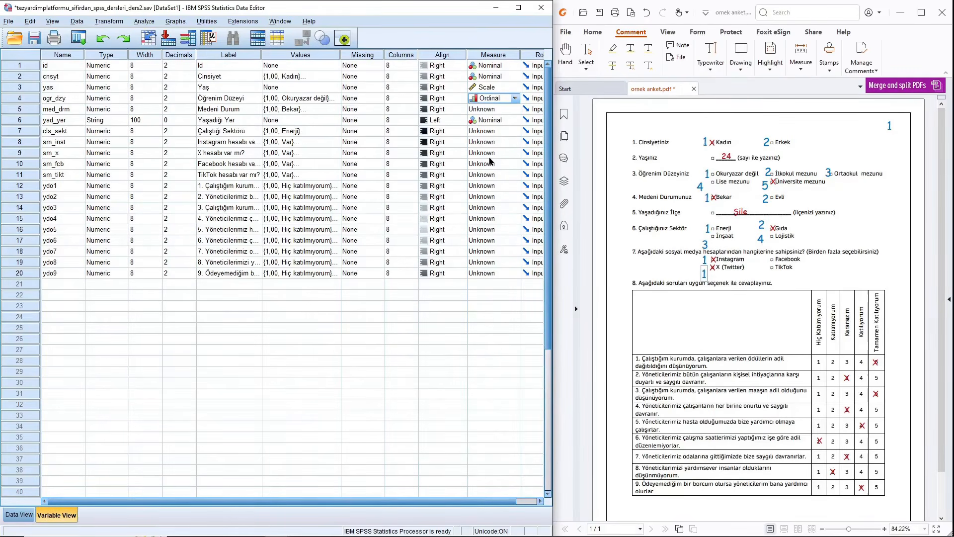
- Set med_drm and cls_sekt to the Nominal measurement level and copy that level to sm_inst through ydo9
{"action": "left_click", "coordinate": [508, 108]}
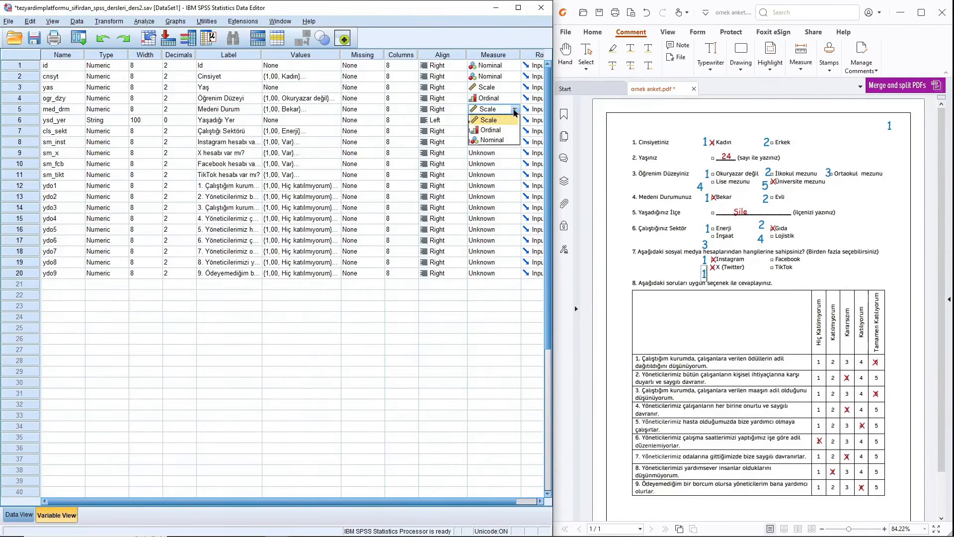
{"action": "left_click", "coordinate": [499, 142]}
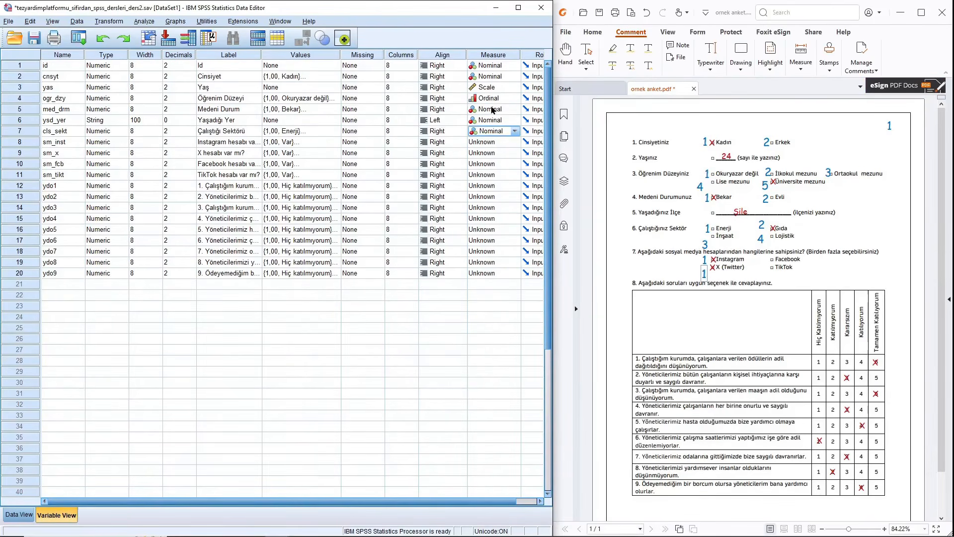
{"action": "right_click", "coordinate": [491, 106]}
{"action": "left_click", "coordinate": [506, 116]}
{"action": "left_click_drag", "start_coordinate": [492, 142], "coordinate": [497, 274]}
{"action": "right_click", "coordinate": [499, 276]}
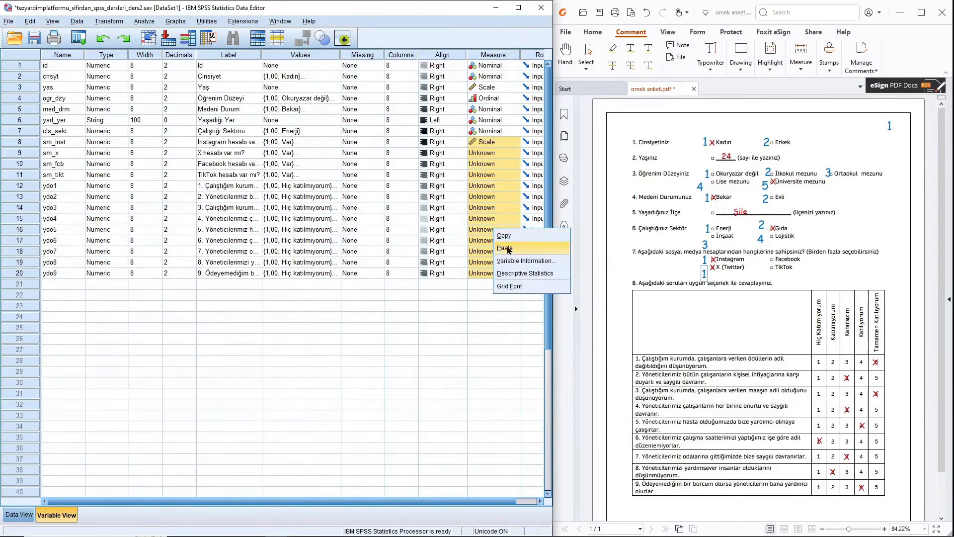
{"action": "left_click", "coordinate": [510, 251]}
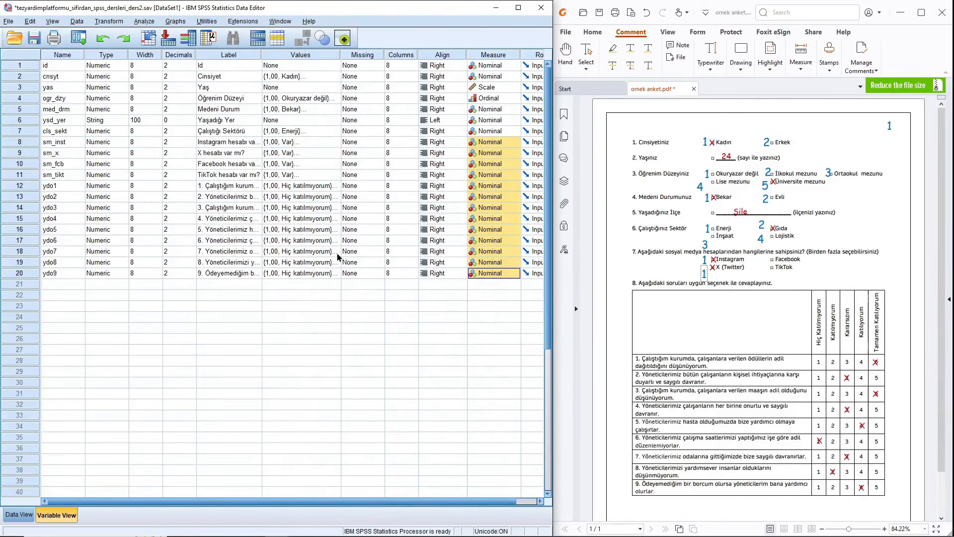
- Set the measurement level of ydo1 to Scale and copy it to ydo2 through ydo9
{"action": "left_click", "coordinate": [480, 186]}
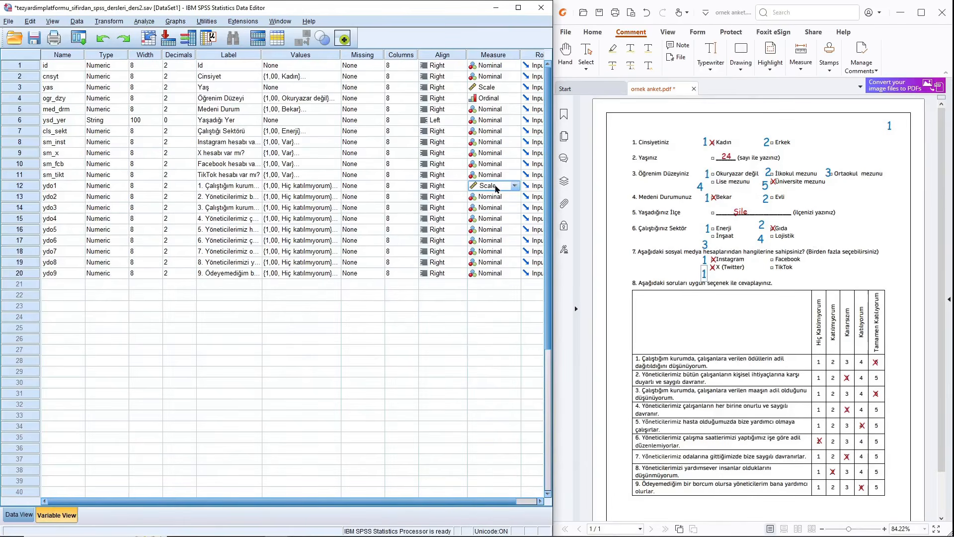
{"action": "left_click", "coordinate": [481, 195]}
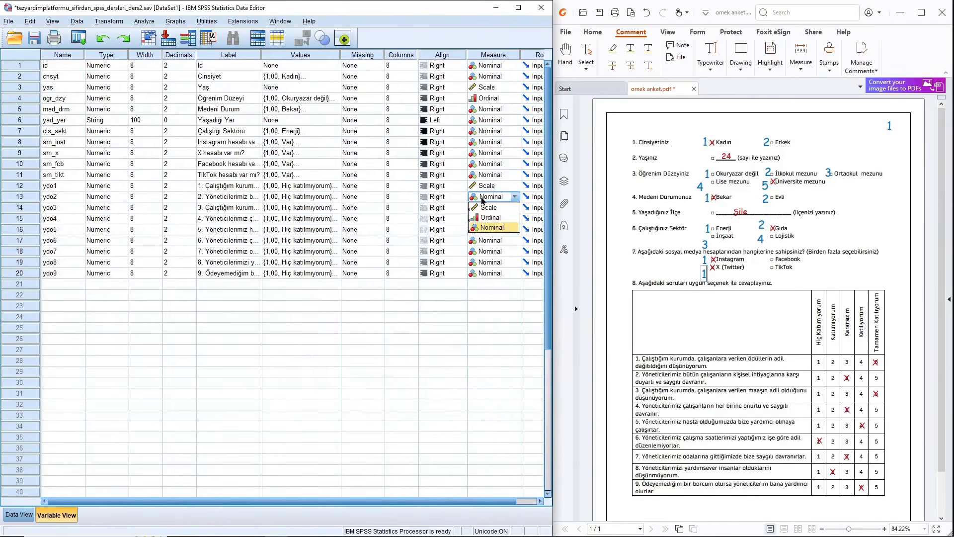
{"action": "left_click", "coordinate": [483, 185]}
{"action": "left_click", "coordinate": [483, 187]}
{"action": "left_click", "coordinate": [487, 193]}
{"action": "left_click_drag", "start_coordinate": [490, 196], "coordinate": [491, 274]}
{"action": "right_click", "coordinate": [496, 222]}
{"action": "left_click", "coordinate": [517, 234]}
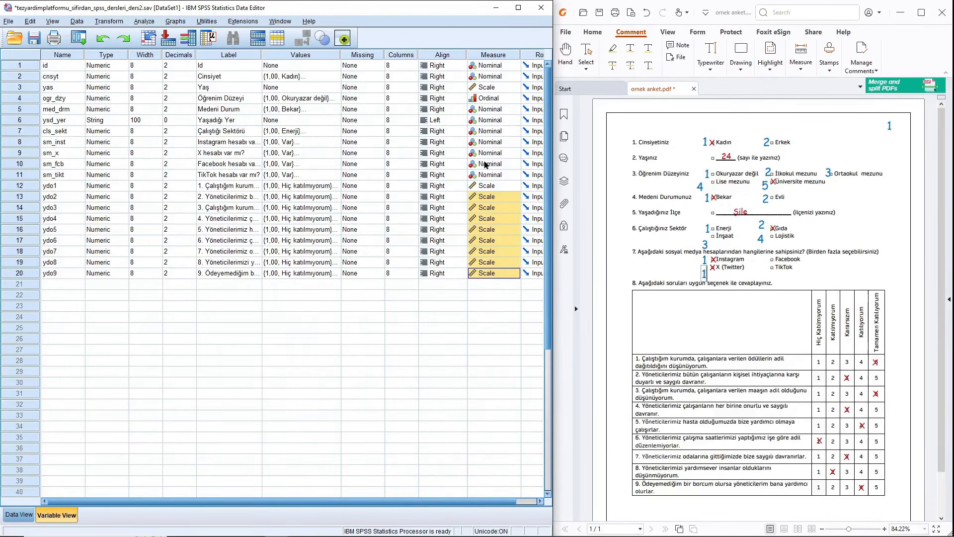
- Maximize the Data Editor window and widen the Label column to show more of the question texts
{"action": "left_click", "coordinate": [517, 7]}
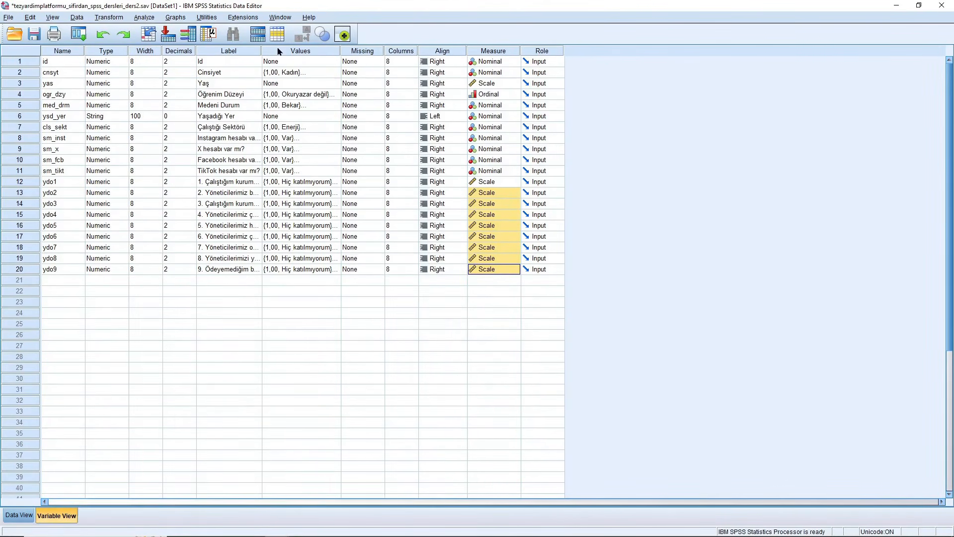
{"action": "left_click_drag", "start_coordinate": [262, 52], "coordinate": [392, 53]}
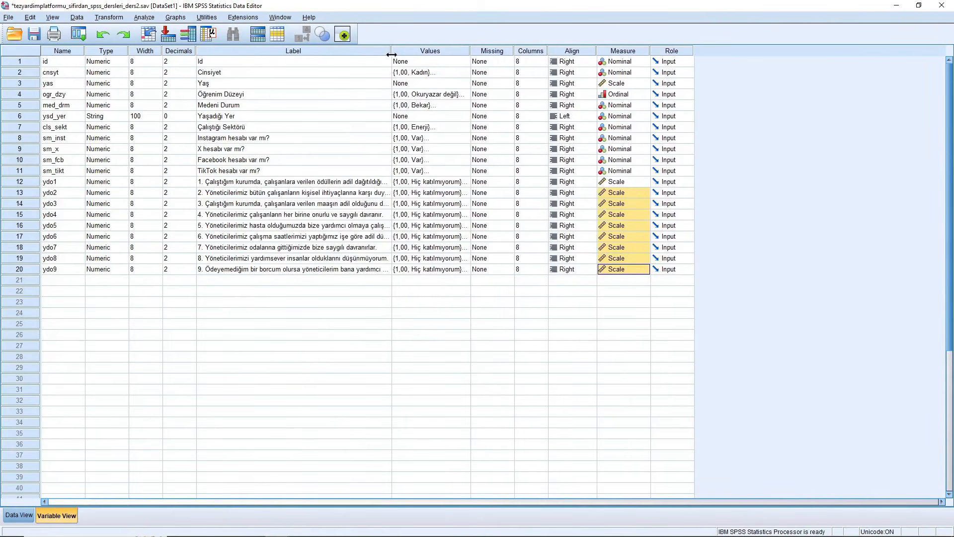